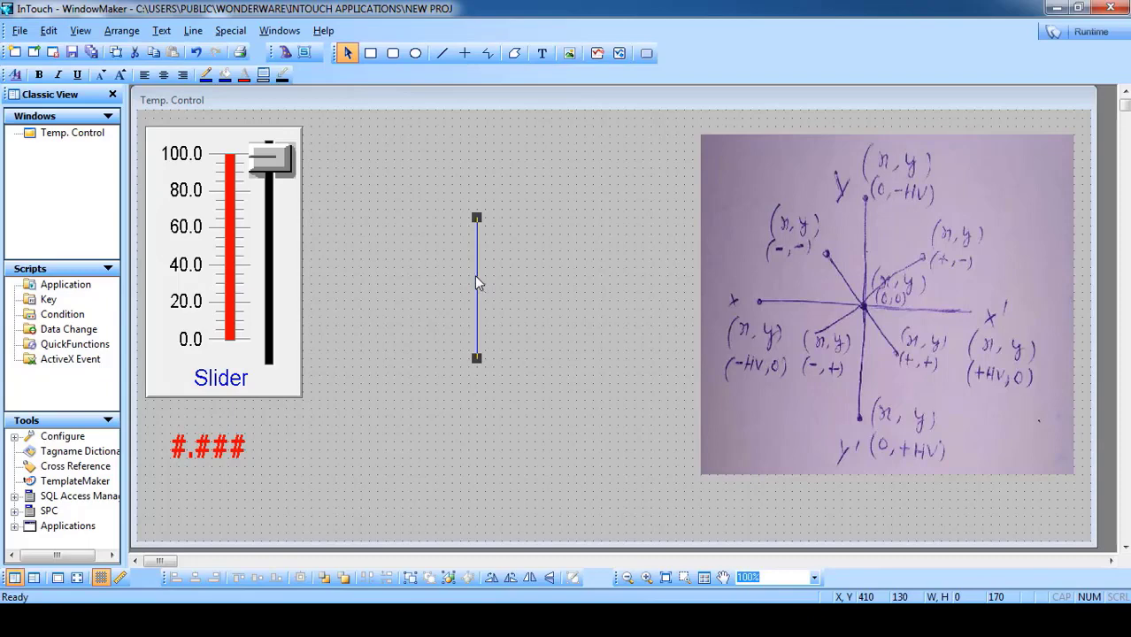
double_click(476, 284)
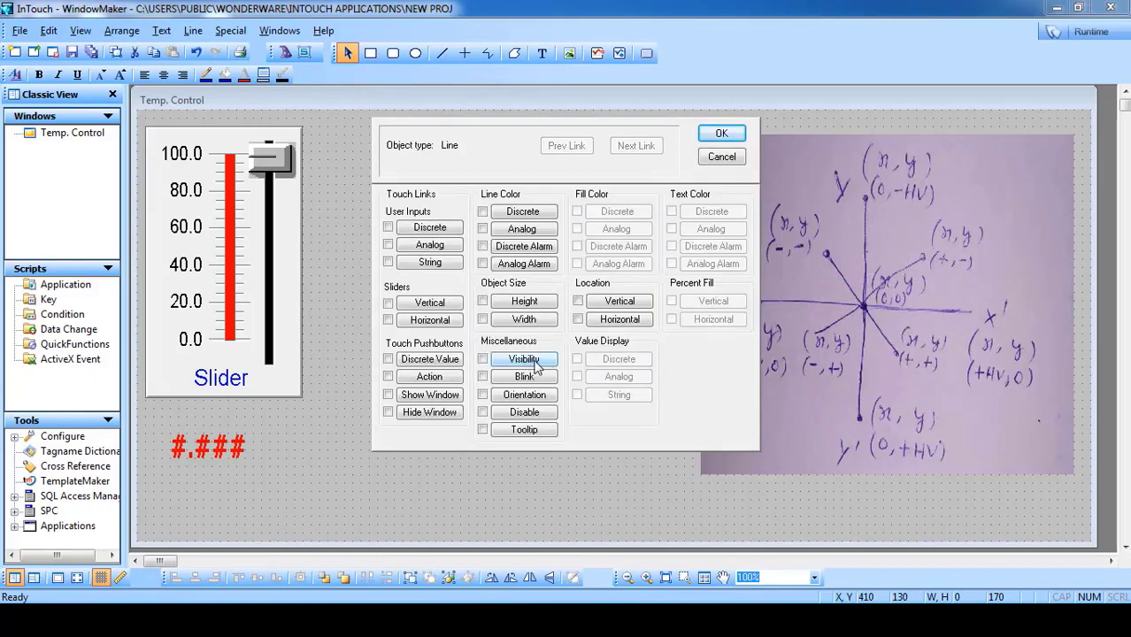
click(524, 397)
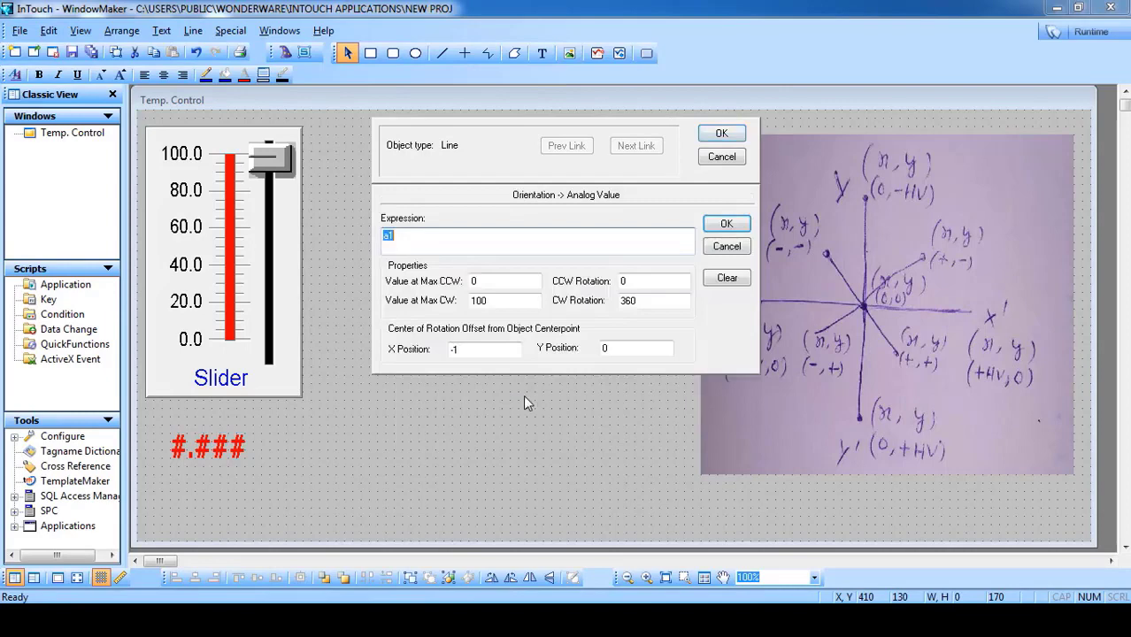
click(424, 244)
double_click(404, 239)
drag(426, 242, 381, 239)
click(632, 281)
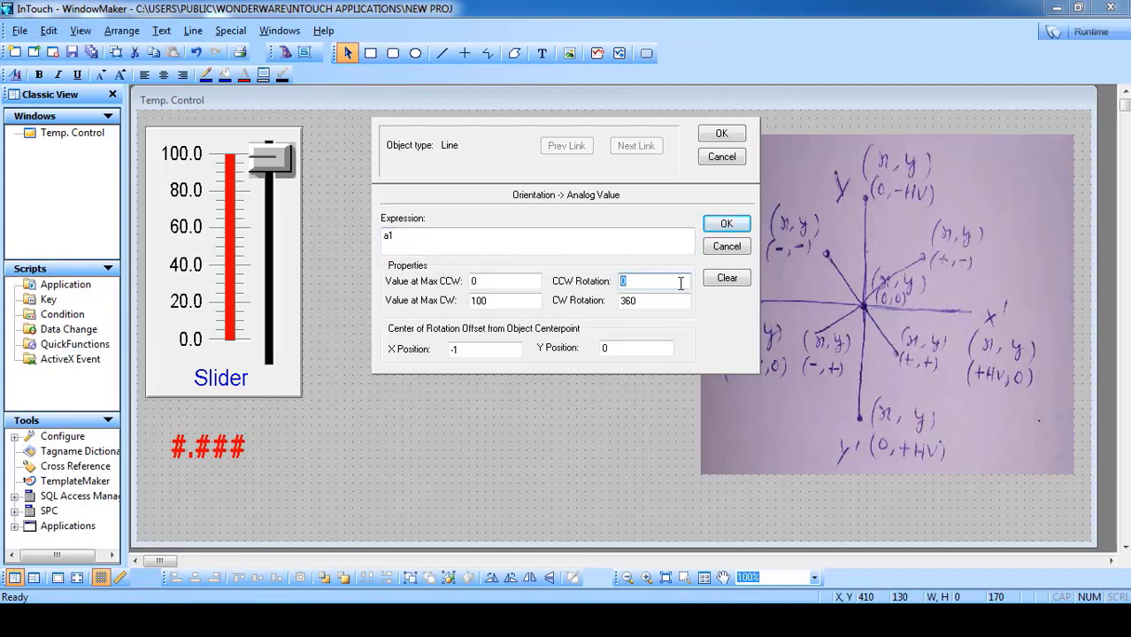
double_click(630, 281)
key(Tab)
click(722, 160)
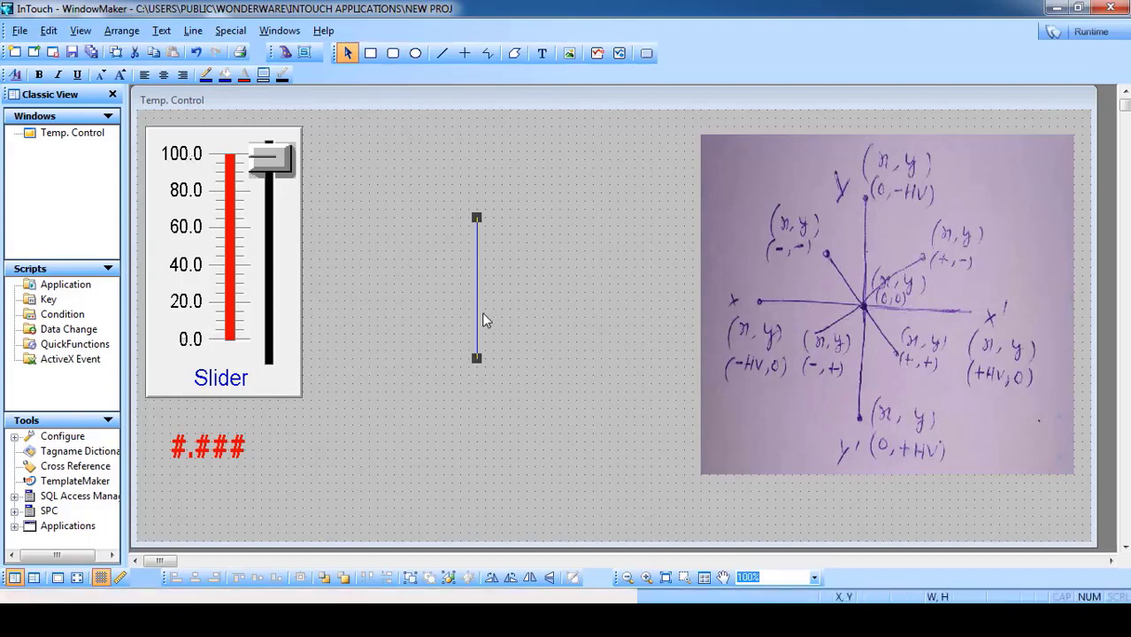
Open the vertical line's Orientation link and examine its values at maximum CCW and CW and the matching rotation angles.
double_click(478, 280)
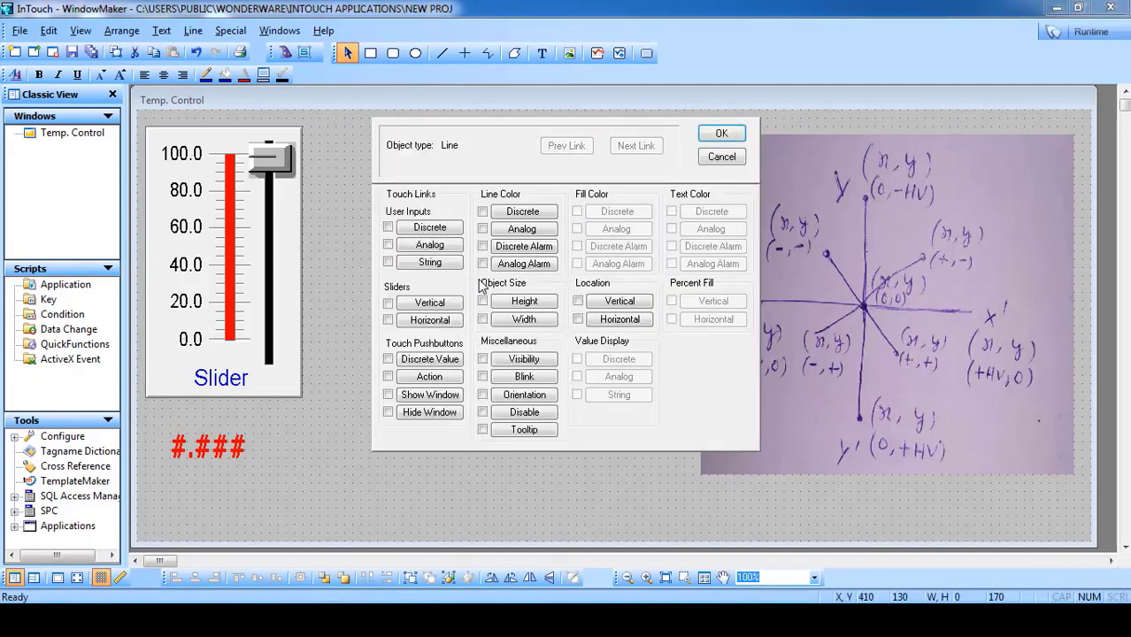
click(523, 392)
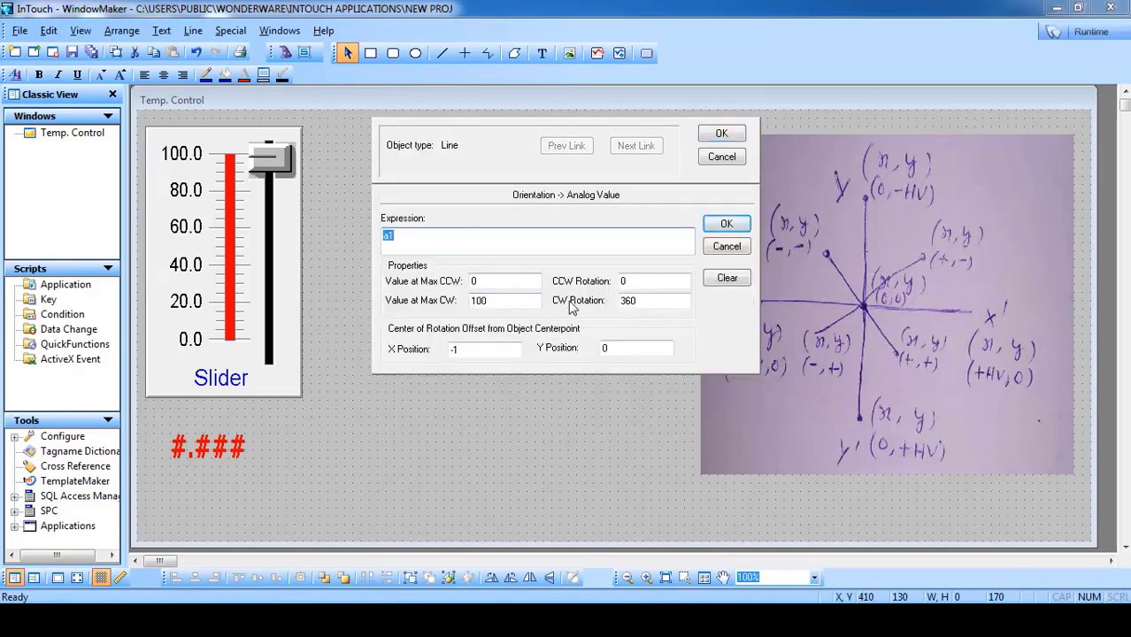
double_click(635, 282)
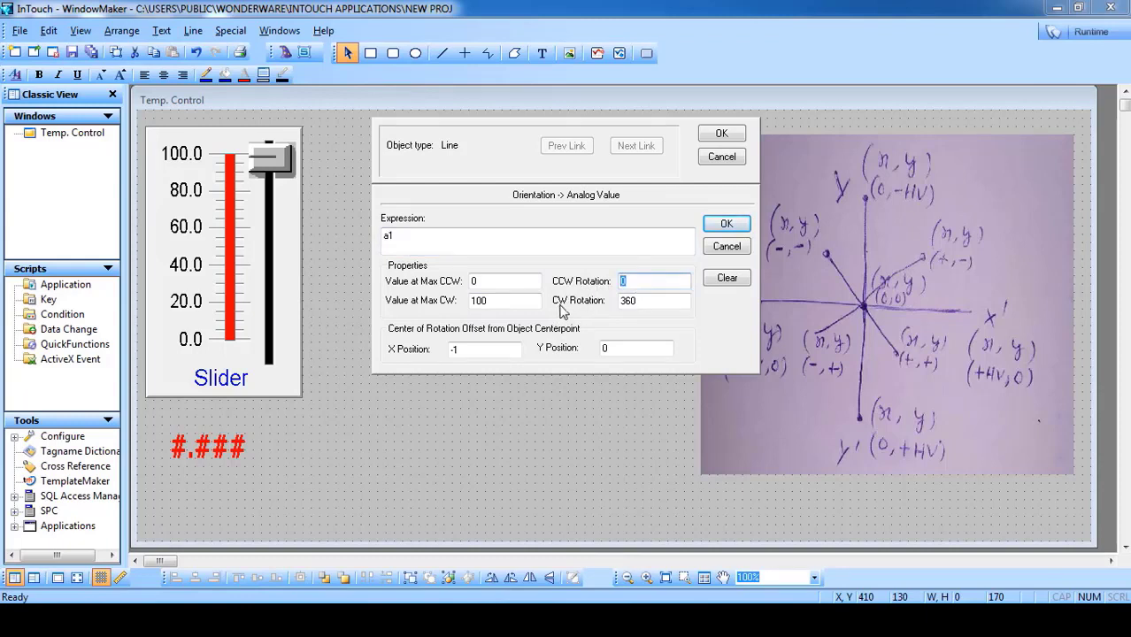
double_click(643, 302)
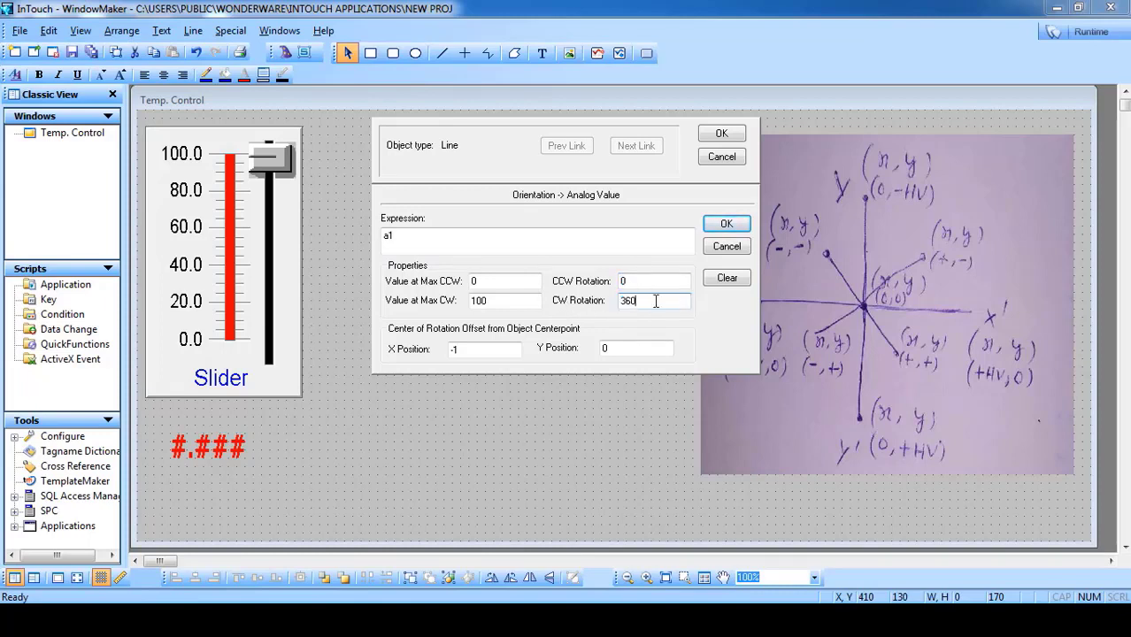
drag(656, 301, 591, 306)
double_click(625, 281)
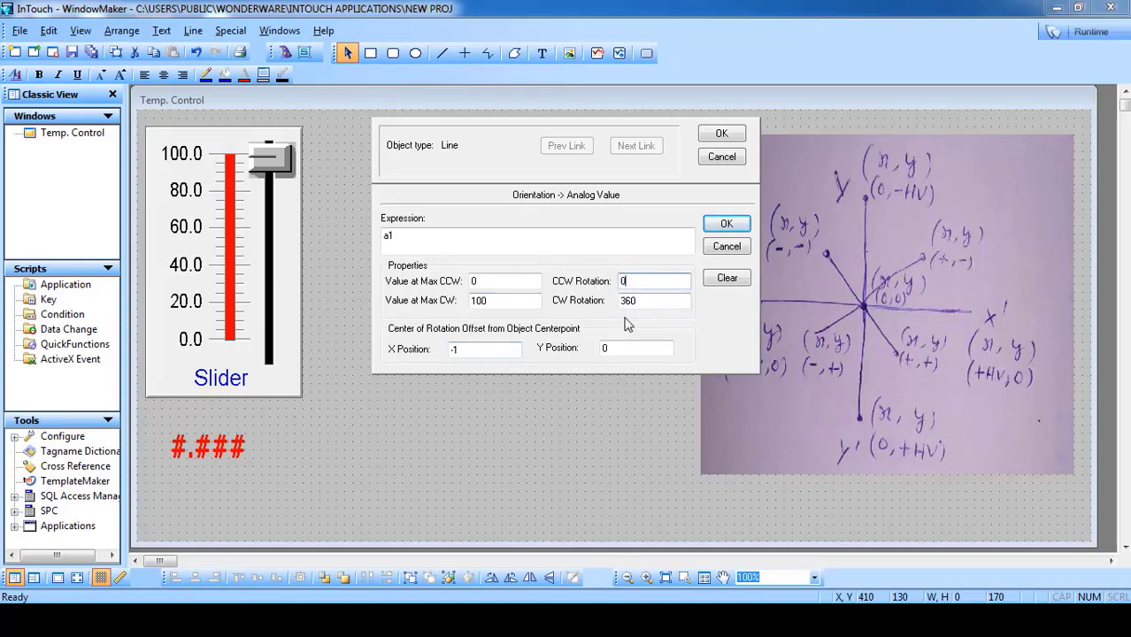
double_click(644, 302)
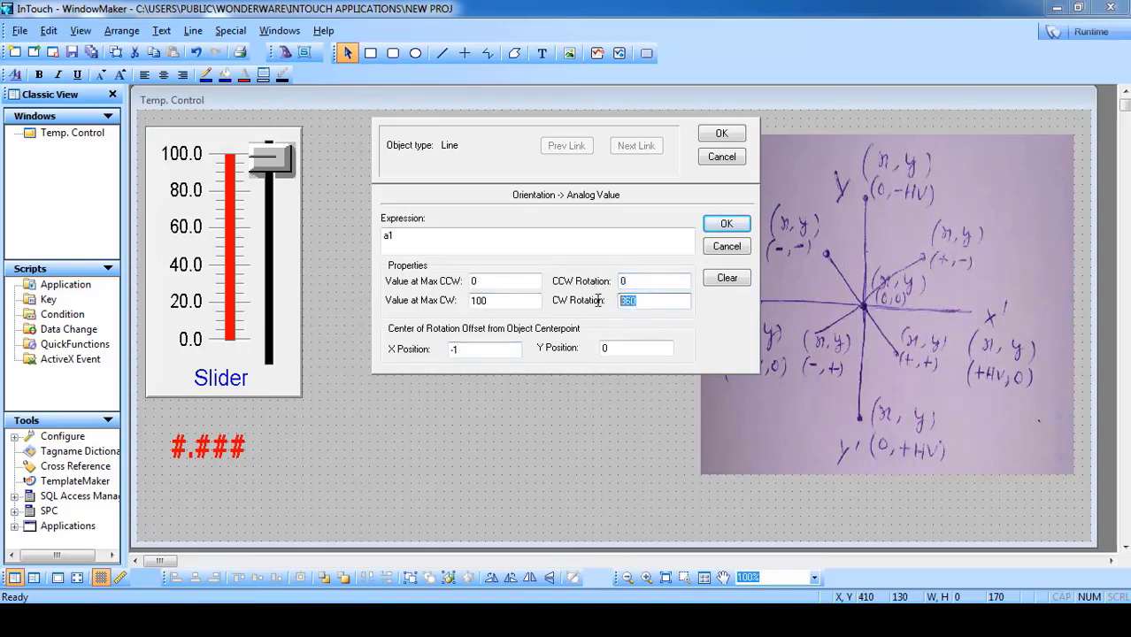
click(493, 301)
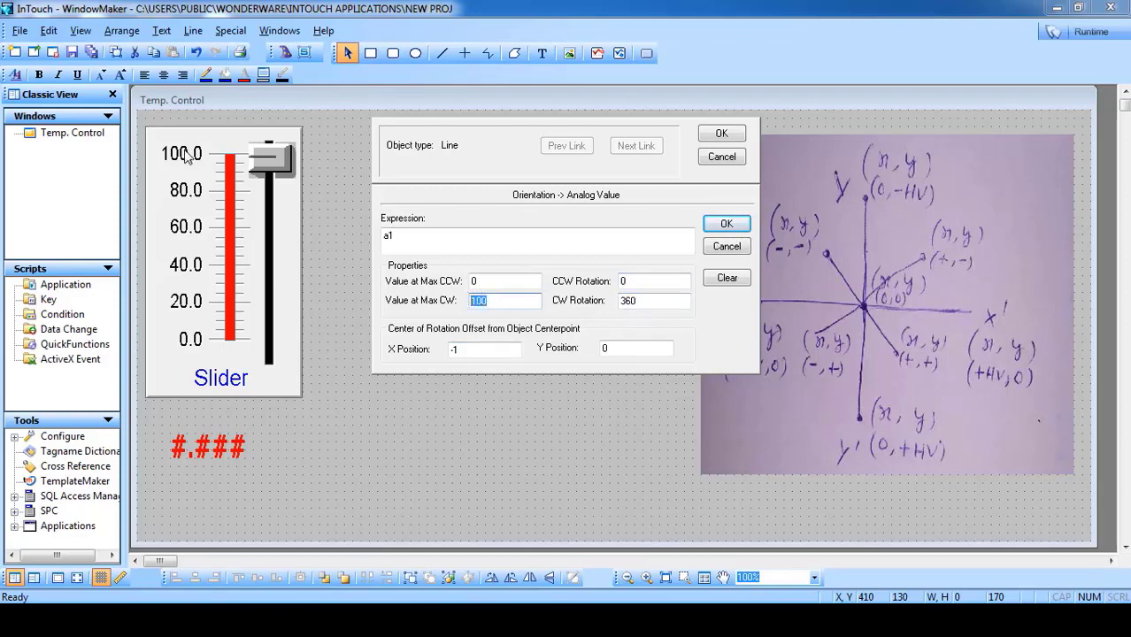
click(488, 303)
drag(651, 302, 607, 301)
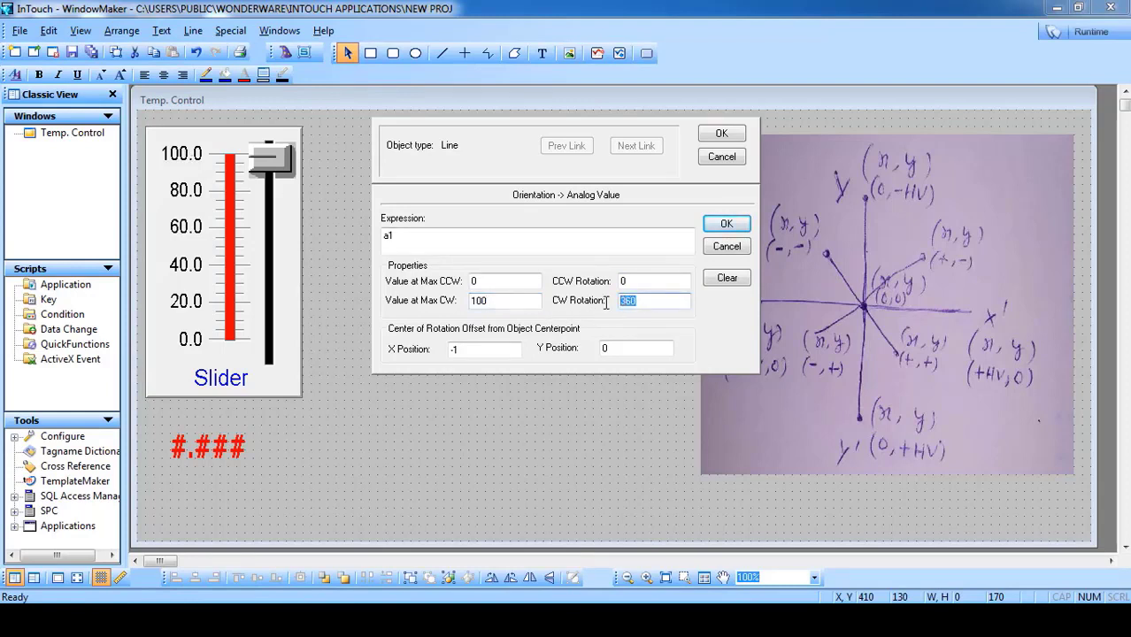
drag(646, 281, 620, 279)
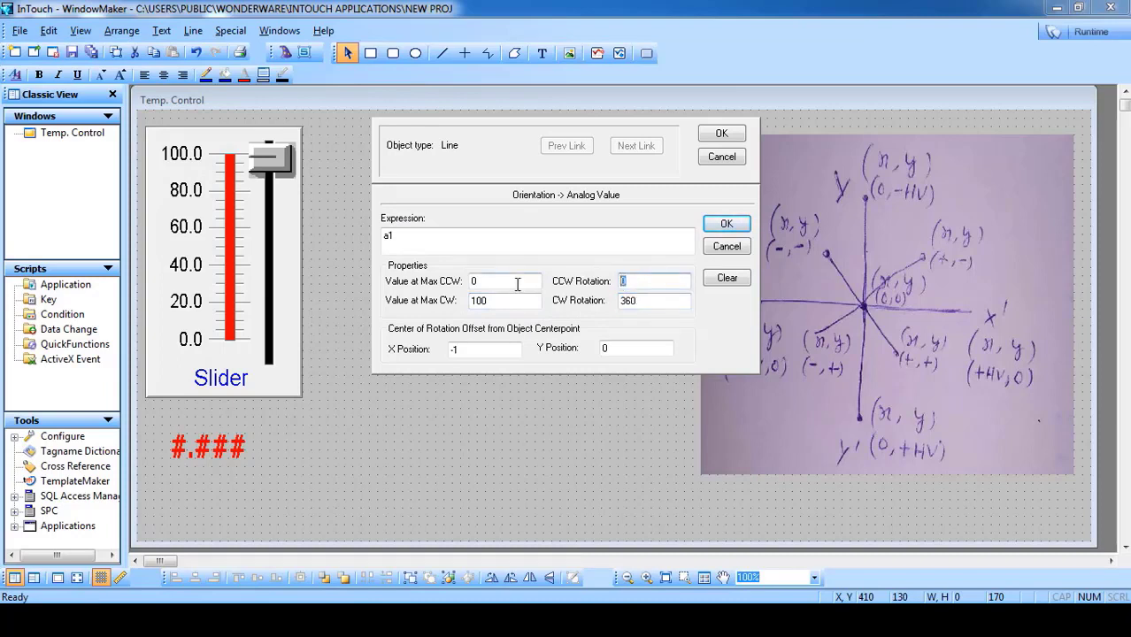
drag(497, 282, 448, 280)
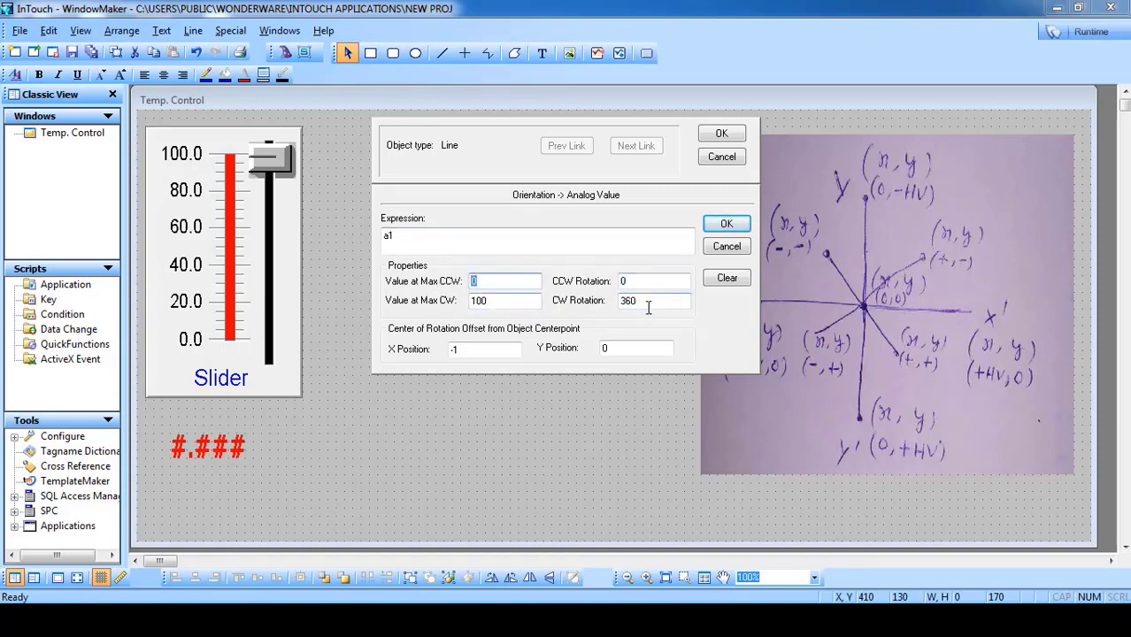
drag(651, 302, 599, 304)
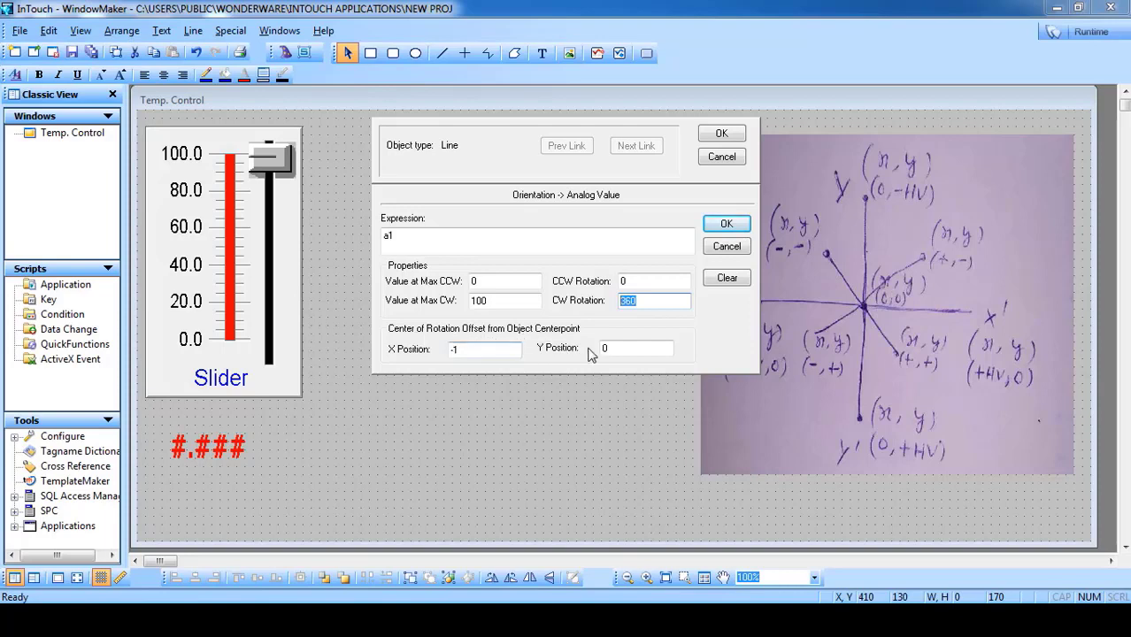
Set the line's centre of rotation offset to X 0 and Y 0 and apply the Orientation link driven by a1.
drag(503, 354, 450, 352)
click(623, 352)
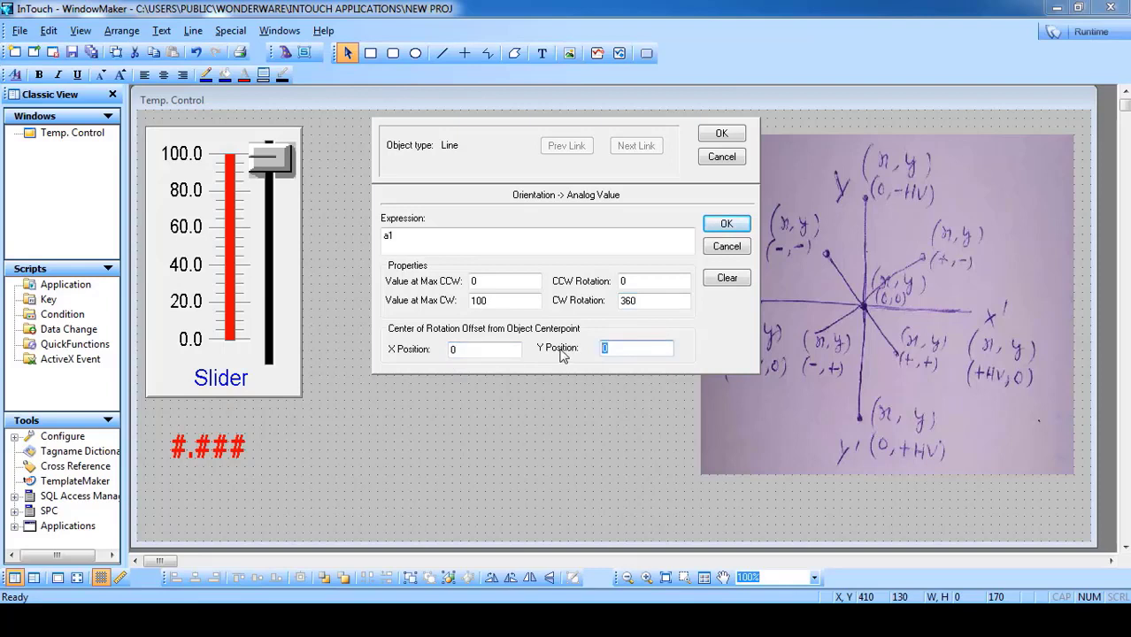
drag(651, 349, 534, 354)
drag(451, 352, 413, 354)
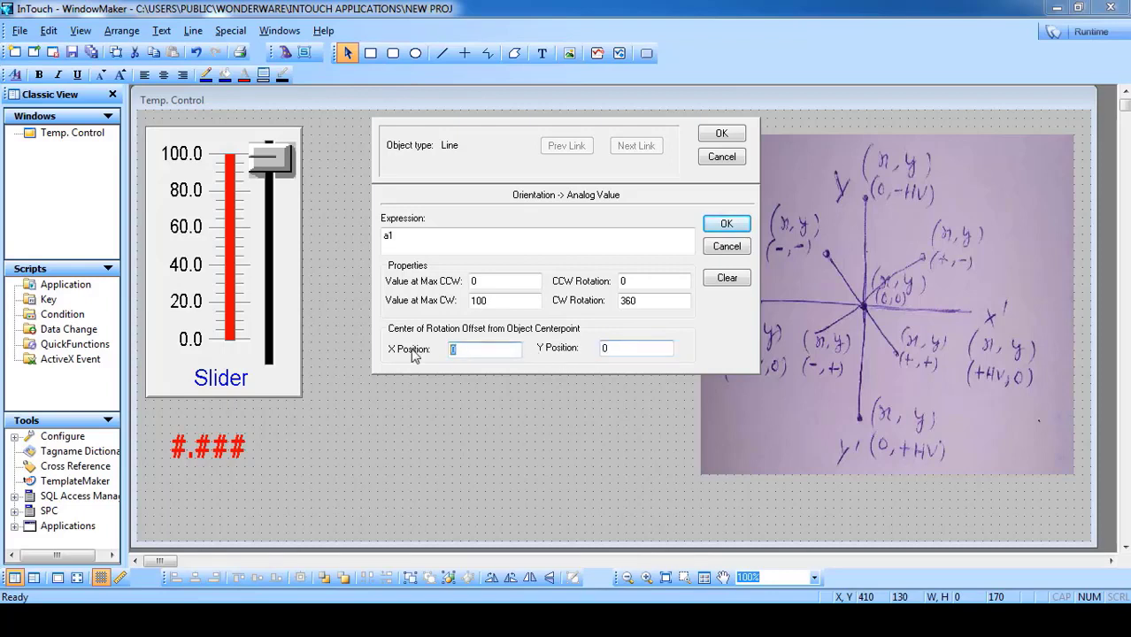
drag(613, 351, 431, 350)
click(721, 134)
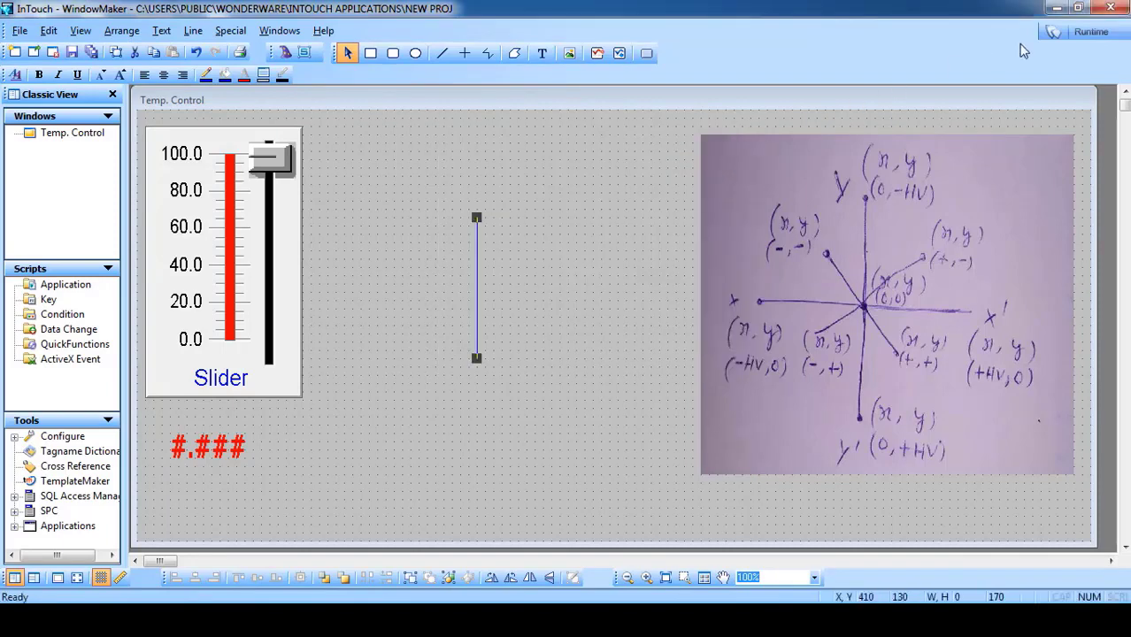
Test the line's full-turn rotation in runtime by moving the slider from 0 to 100, and return to development.
click(1076, 33)
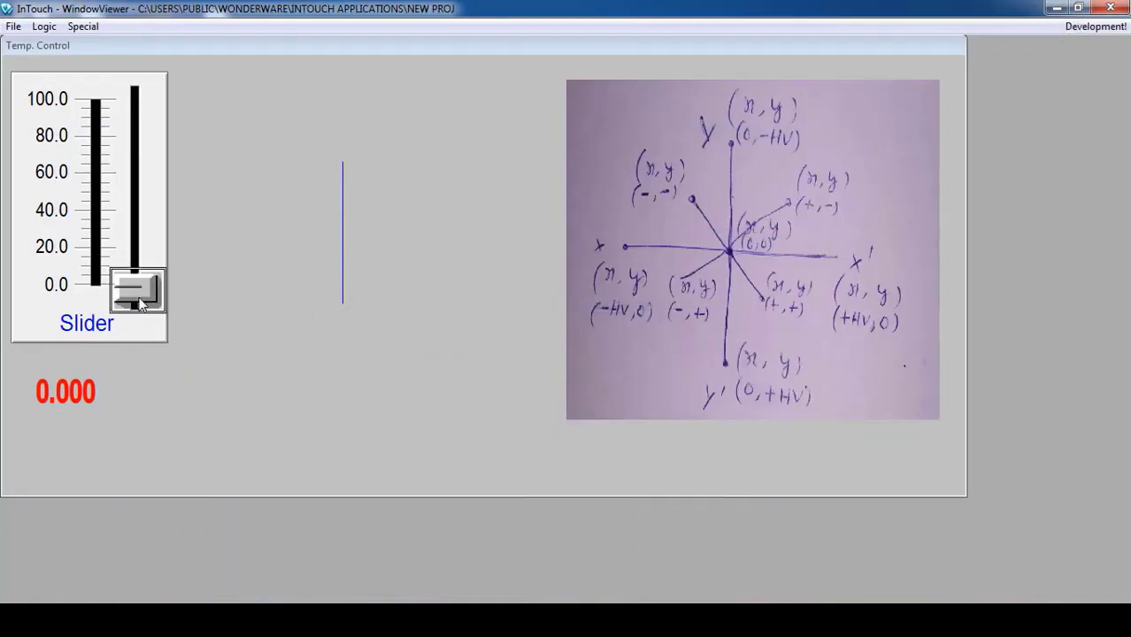
drag(139, 304, 177, 82)
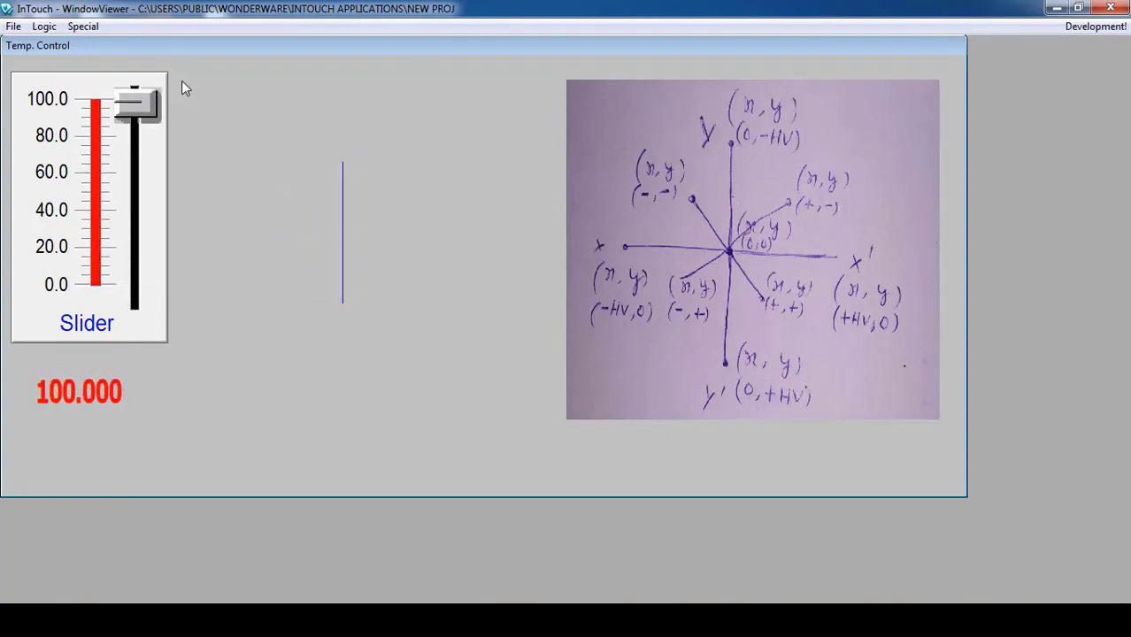
click(1084, 26)
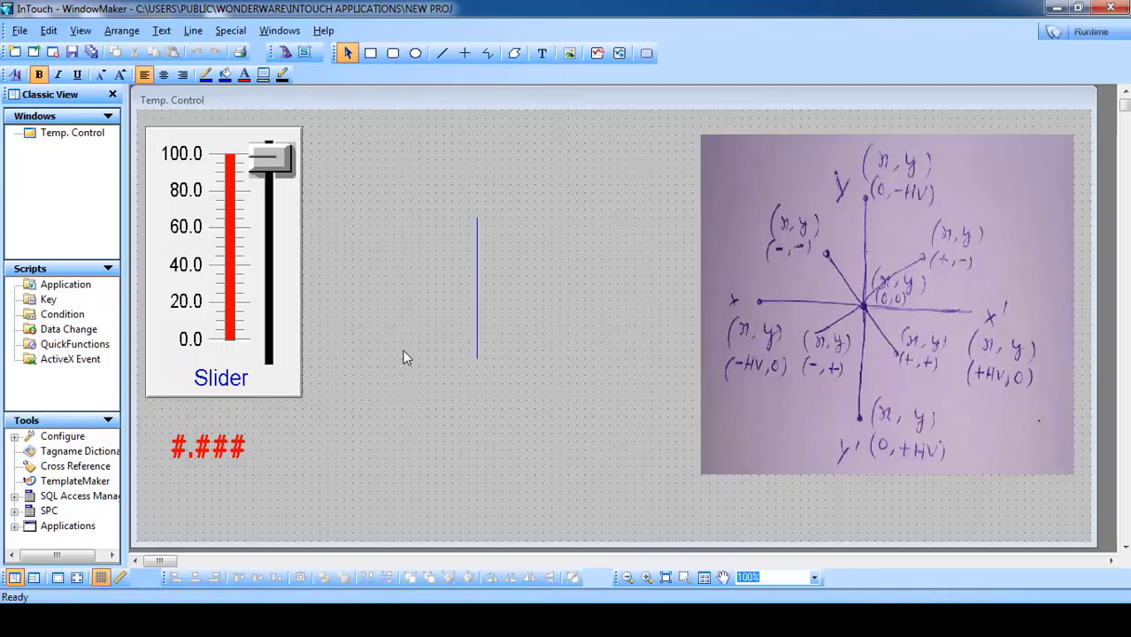
Set the CW rotation of the line's Orientation link to 90 and apply it.
double_click(477, 284)
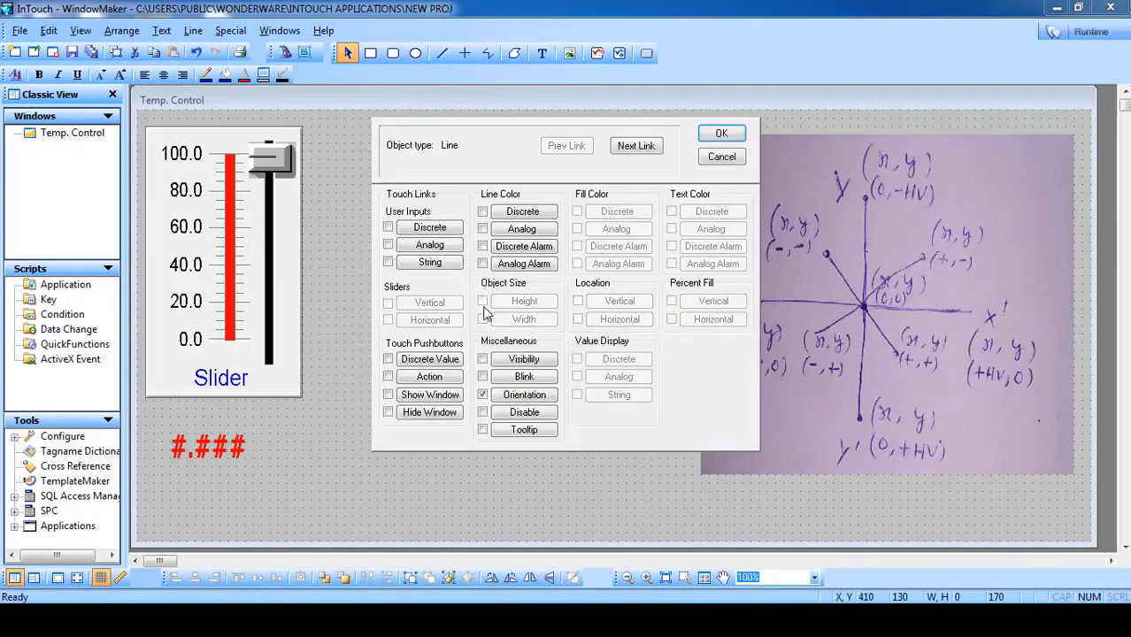
click(518, 399)
double_click(646, 300)
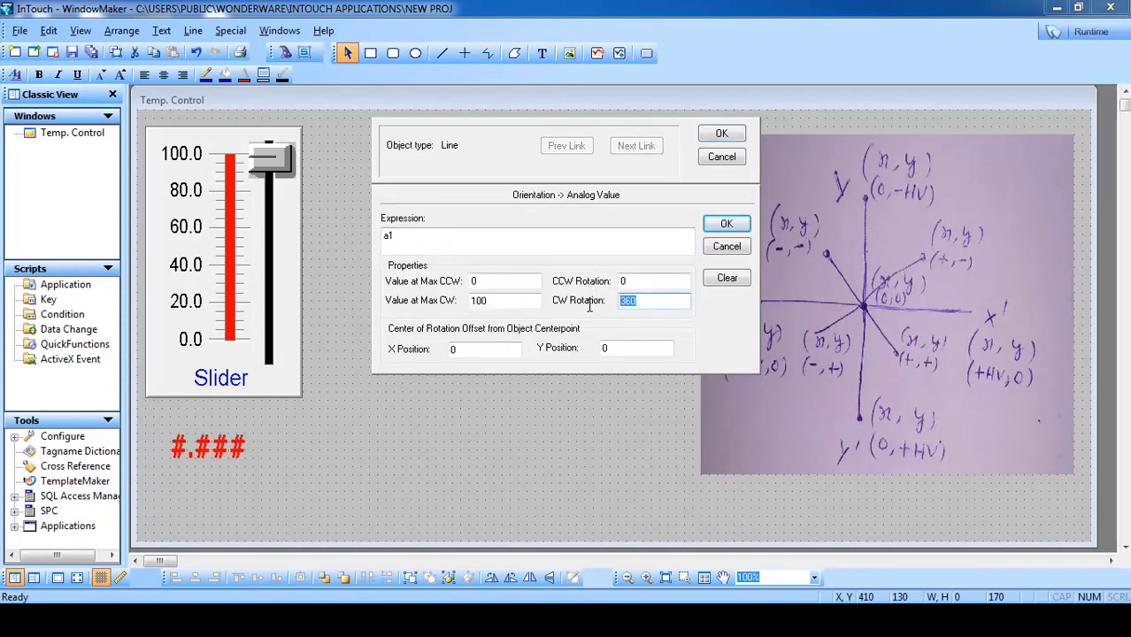
text(90)
drag(649, 300, 605, 299)
drag(493, 303, 455, 304)
drag(643, 303, 601, 312)
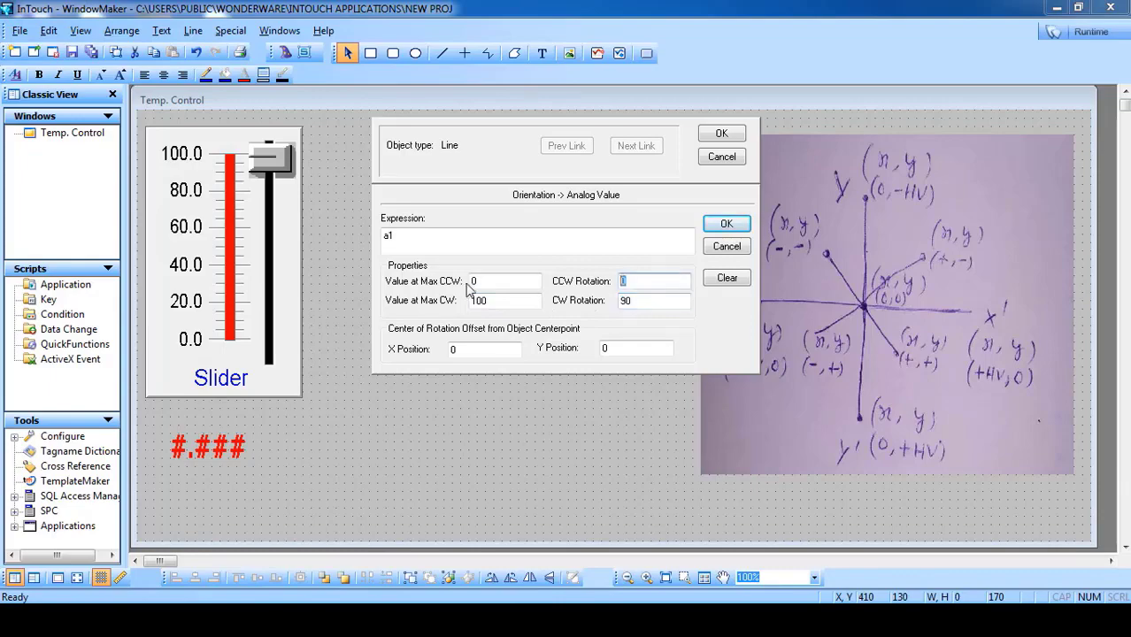
click(721, 134)
Test the line's 90-degree rotation in runtime with the slider, finishing at 100, and return to development.
click(1053, 36)
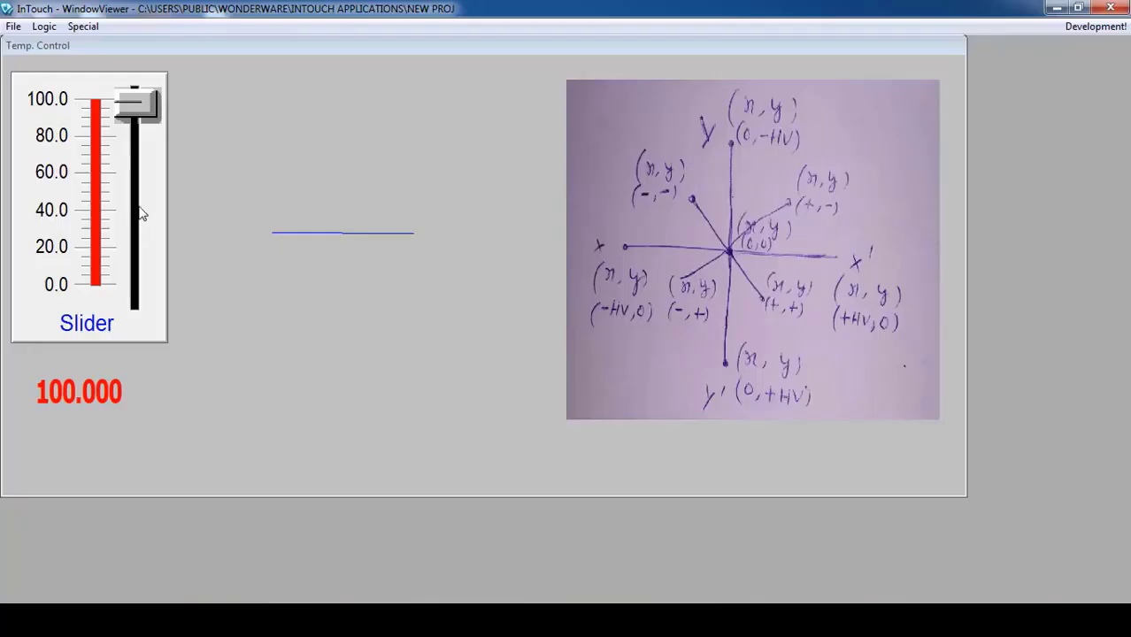
drag(135, 103, 105, 60)
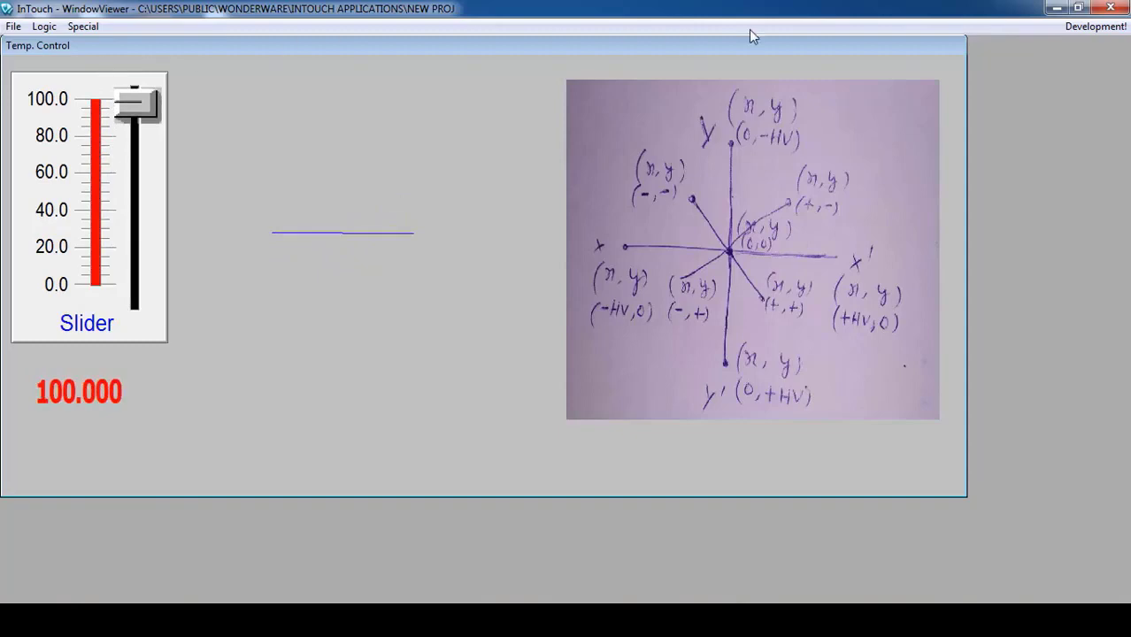
click(1079, 28)
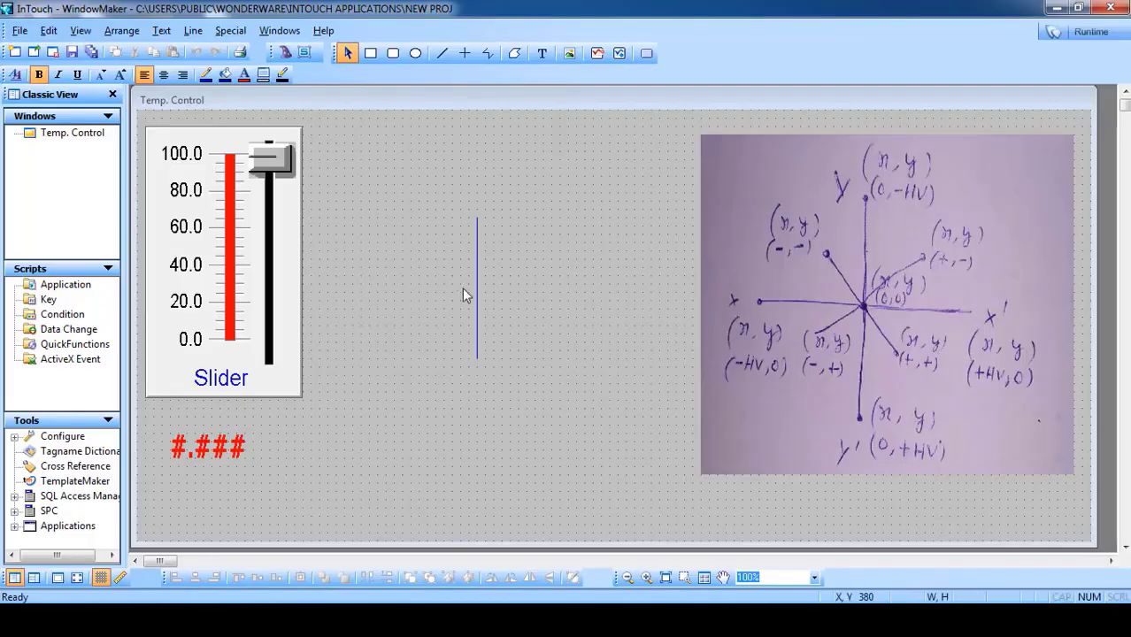
Set the CW rotation of the line's Orientation link to 180 and apply it.
double_click(478, 288)
click(528, 397)
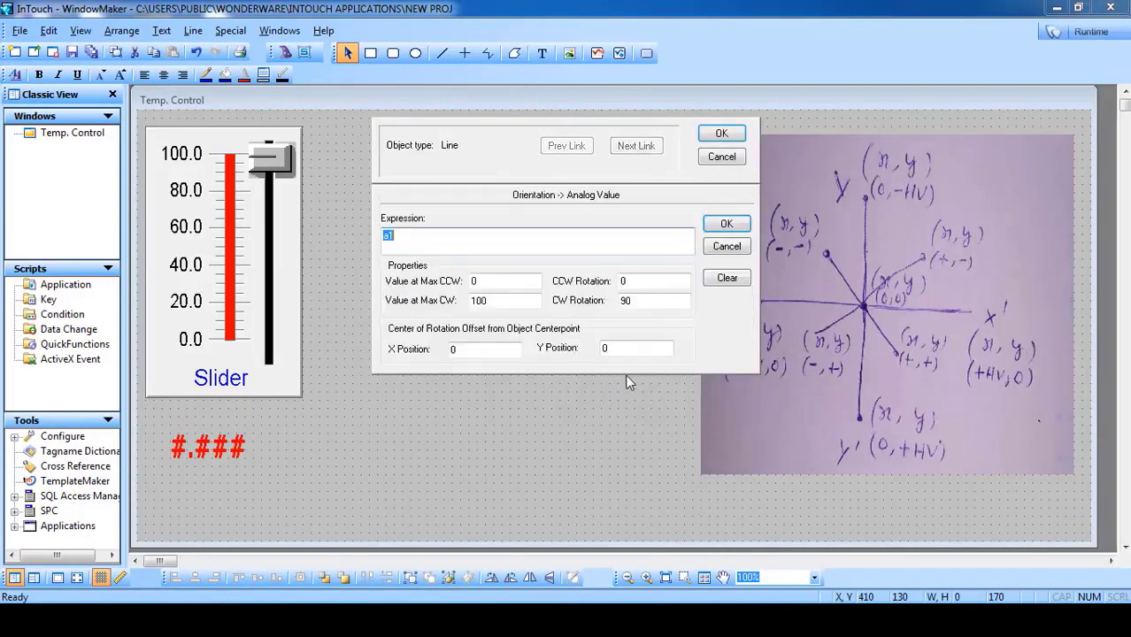
double_click(649, 305)
text(180)
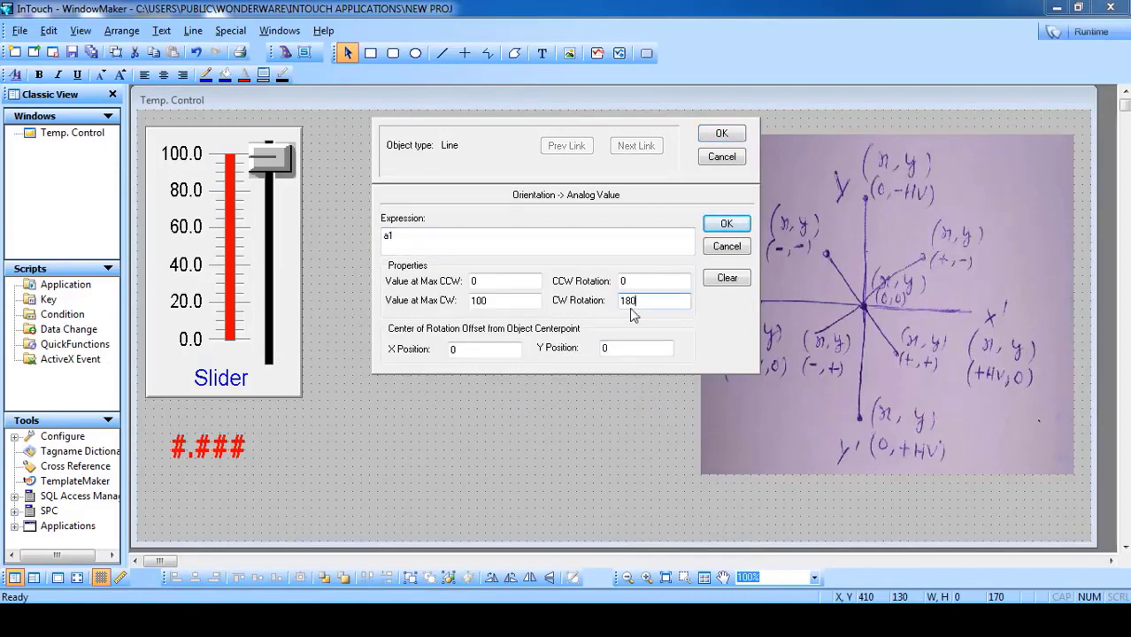
click(722, 133)
Test the line's 180-degree rotation in runtime with the slider, finishing at 100, and return to development.
click(1064, 35)
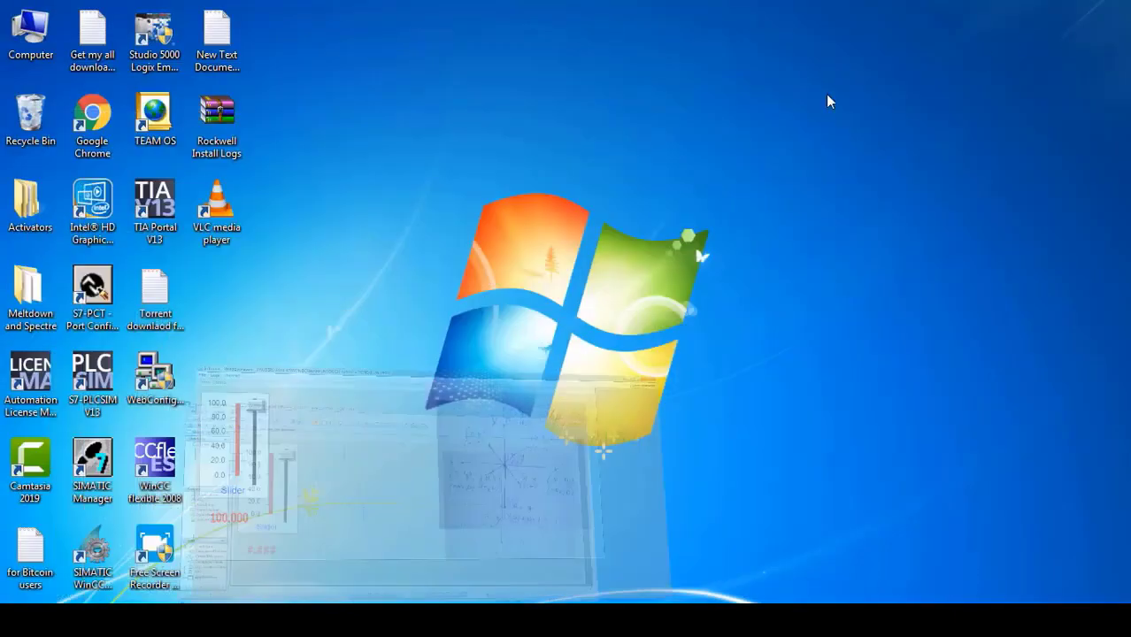
mouse_move(138, 105)
mouse_down()
mouse_move(131, 317)
mouse_move(127, 239)
mouse_move(151, 65)
mouse_move(131, 305)
mouse_move(125, 166)
mouse_move(143, 85)
mouse_up()
click(1096, 27)
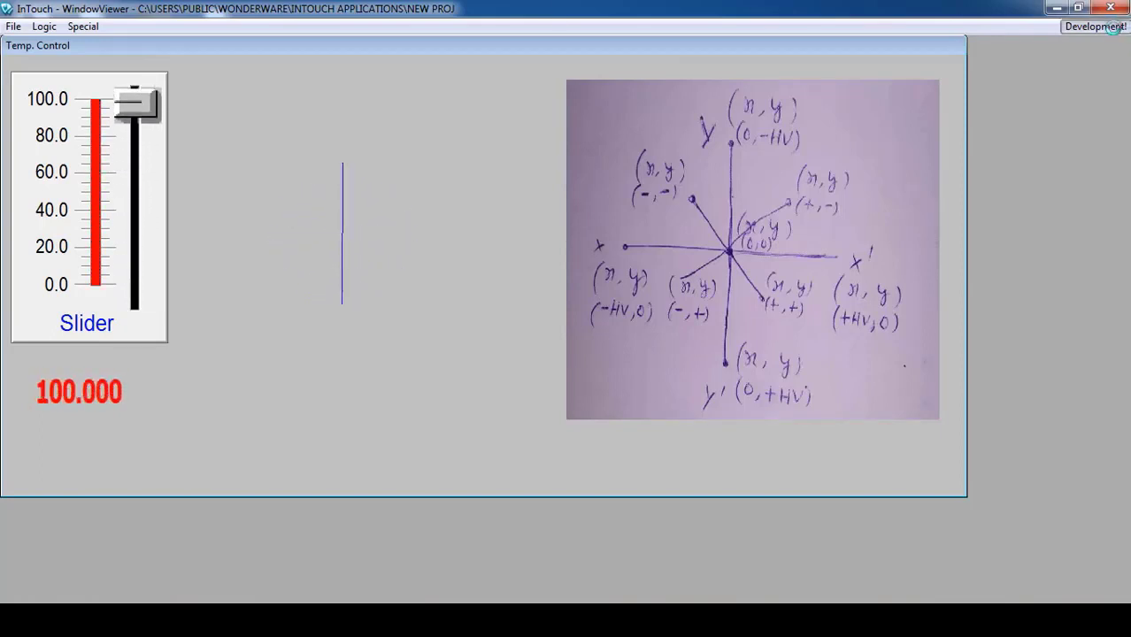
Set the CW rotation of the line's Orientation link to 360 and apply it.
double_click(476, 293)
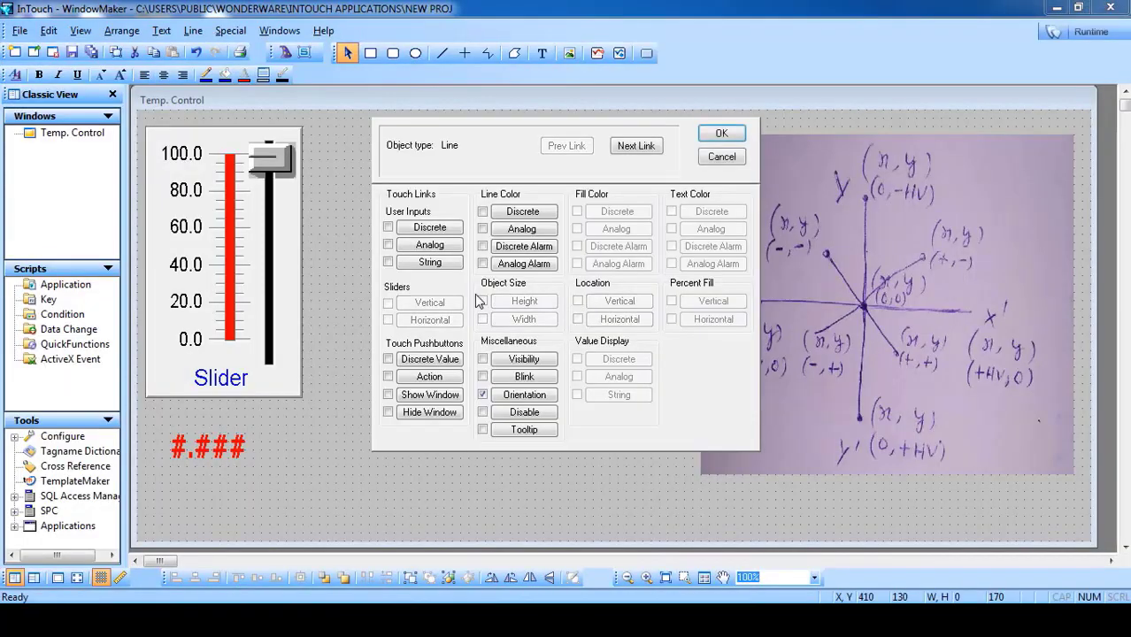
click(522, 394)
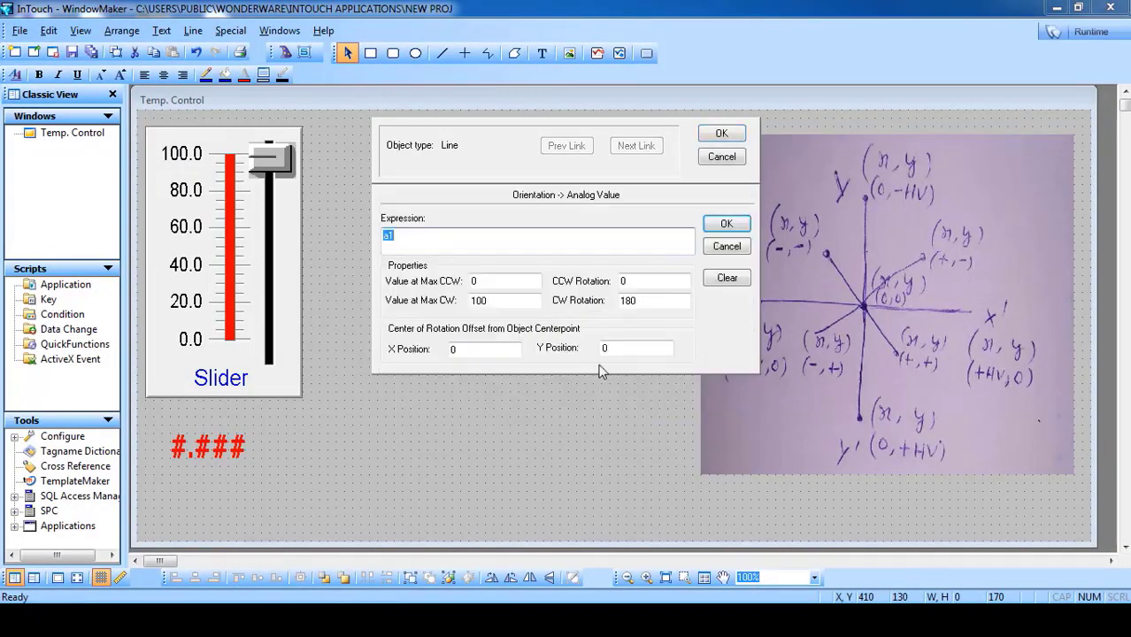
drag(655, 303, 557, 310)
text(3)
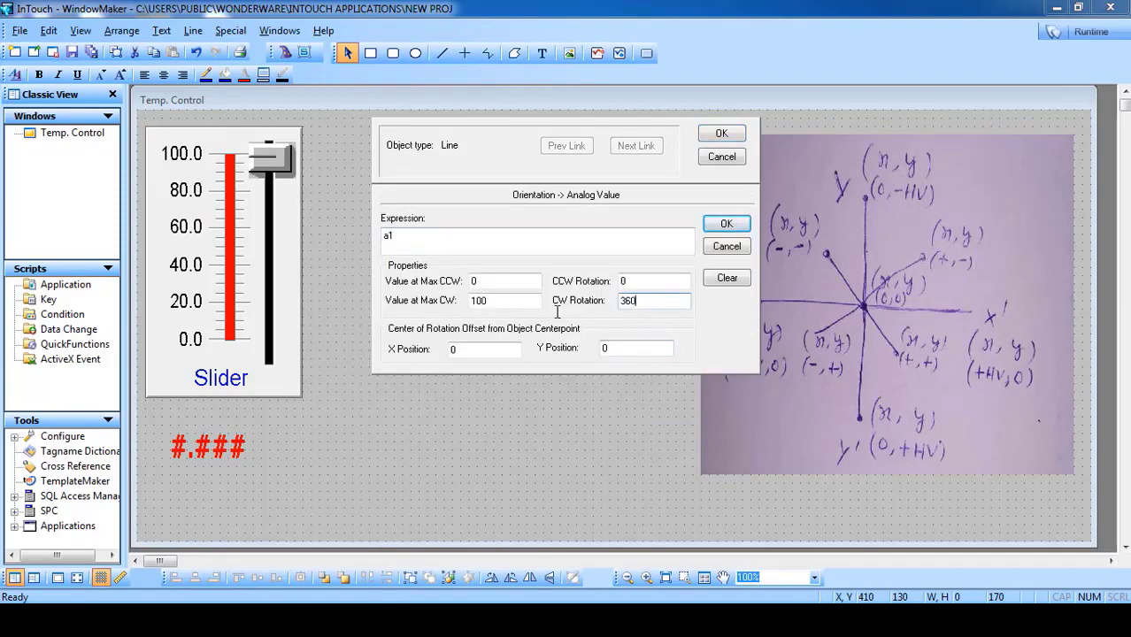
text(60)
click(713, 135)
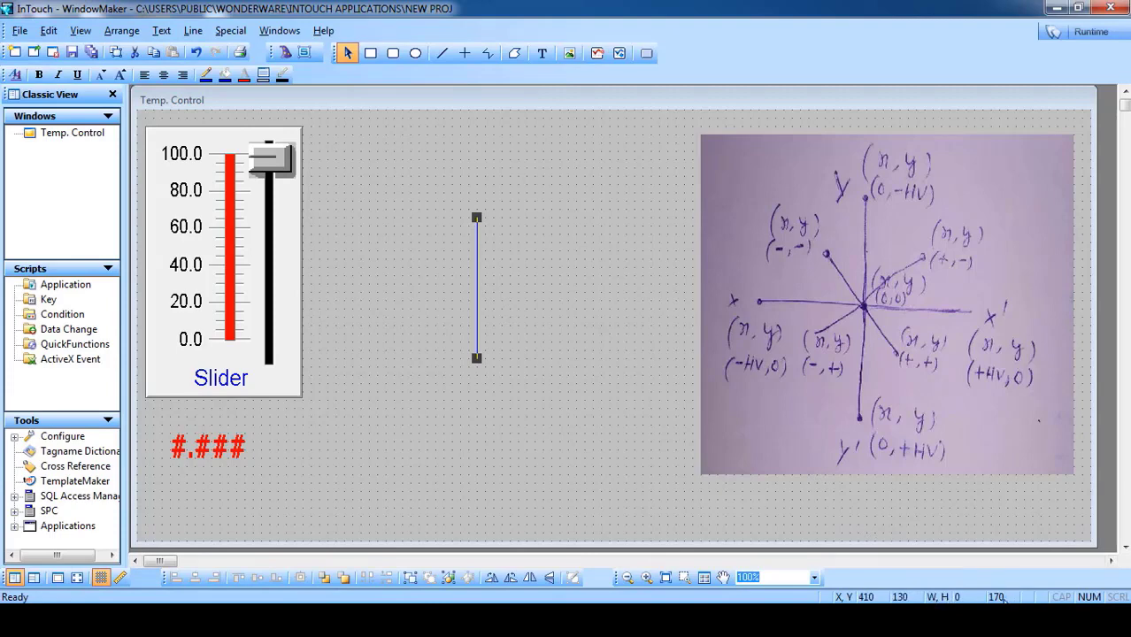
Set the line's center of rotation offset to X position 0 and Y position 85 in its Orientation link and apply it.
double_click(478, 283)
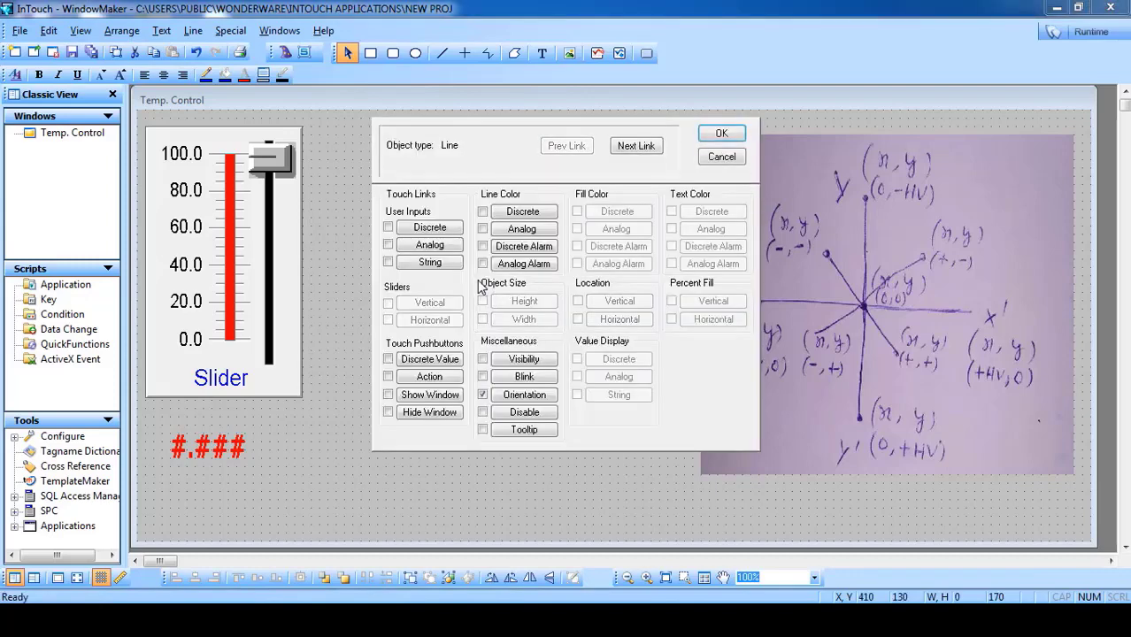
click(528, 397)
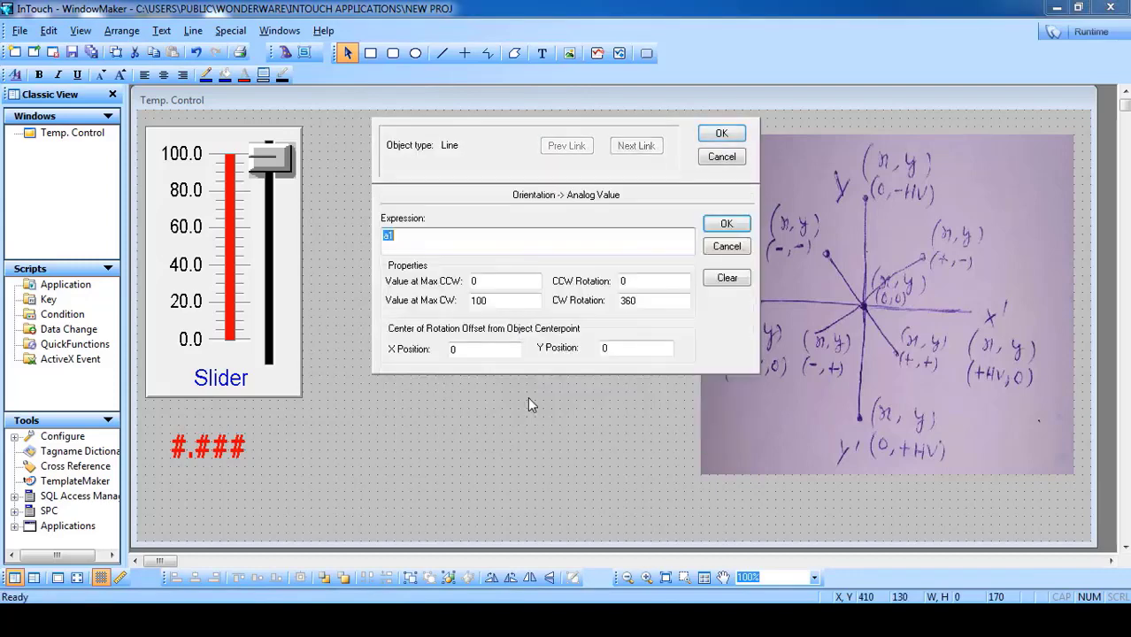
double_click(479, 348)
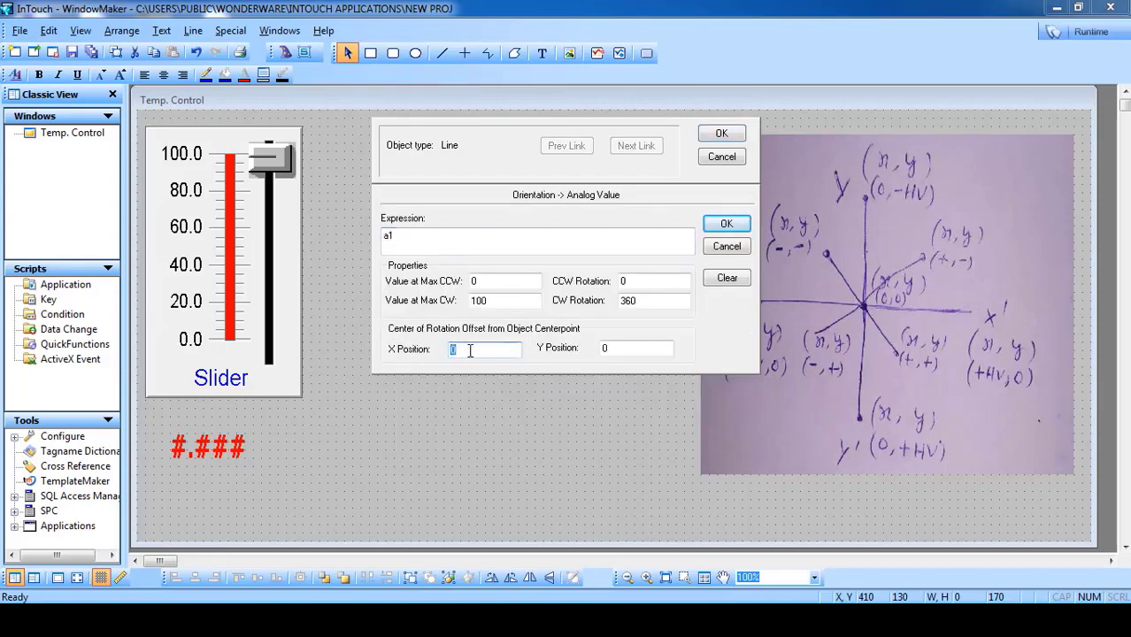
double_click(603, 349)
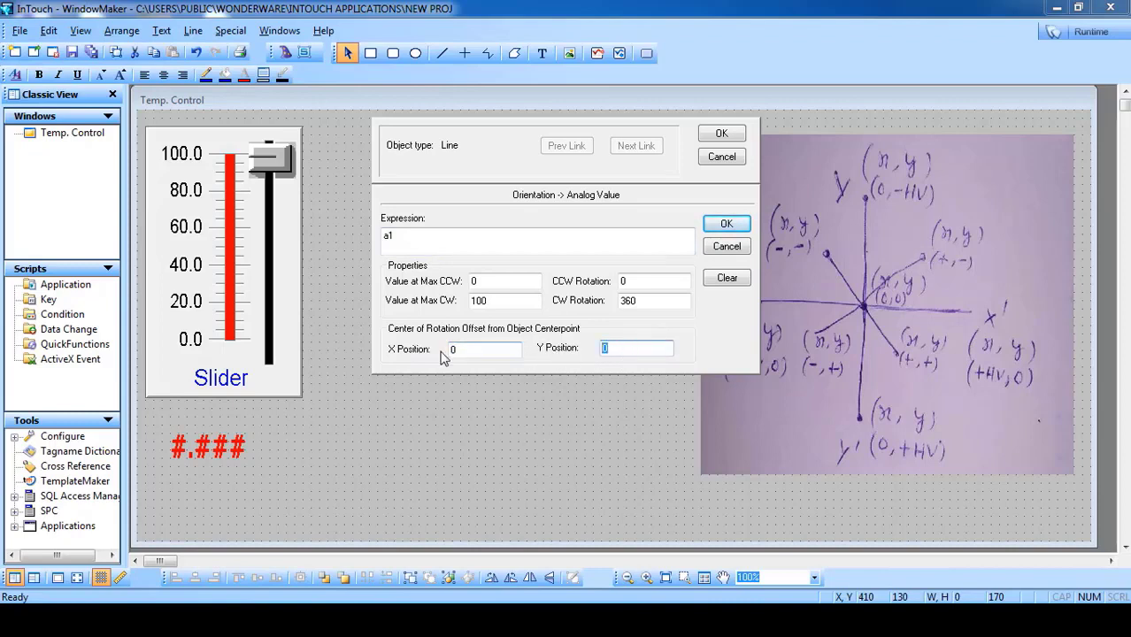
double_click(469, 350)
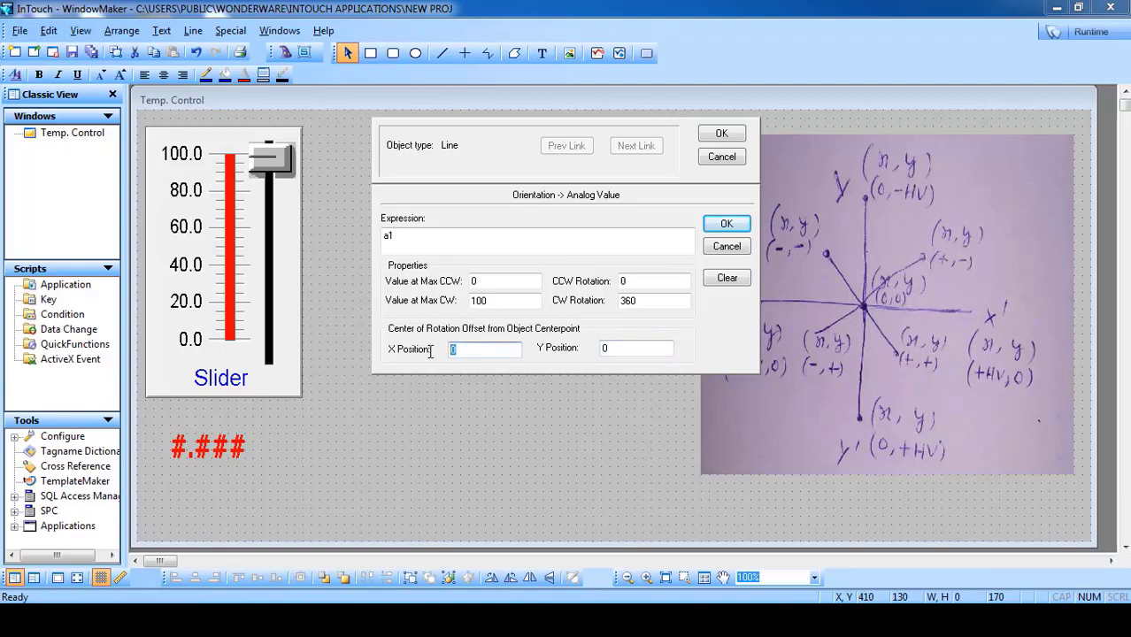
text(0)
double_click(641, 350)
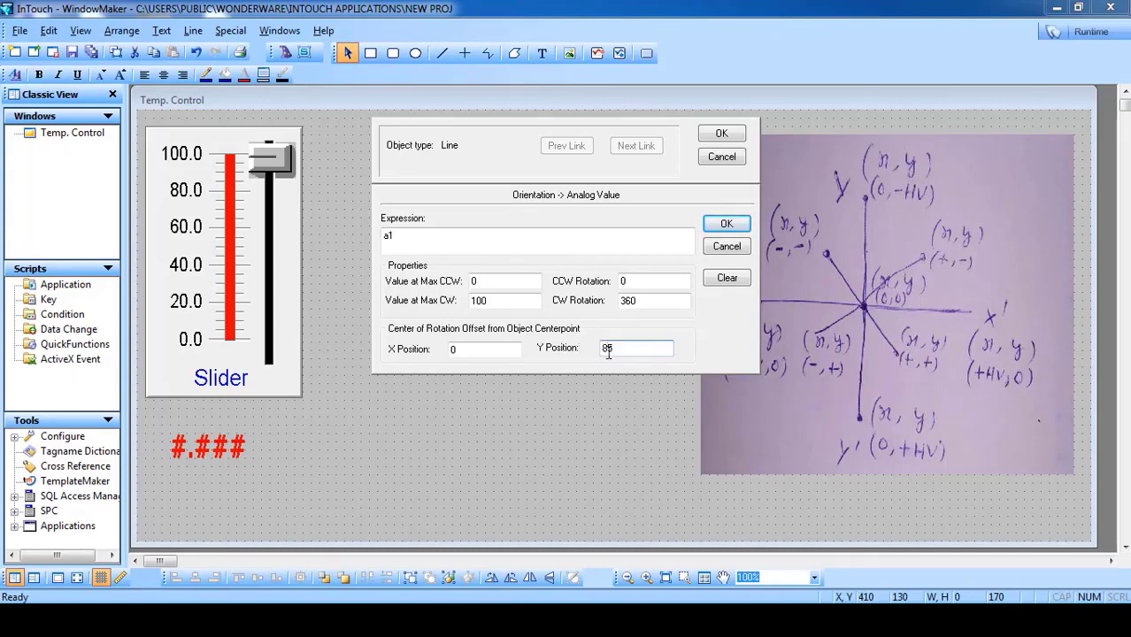
drag(623, 351, 597, 351)
click(721, 134)
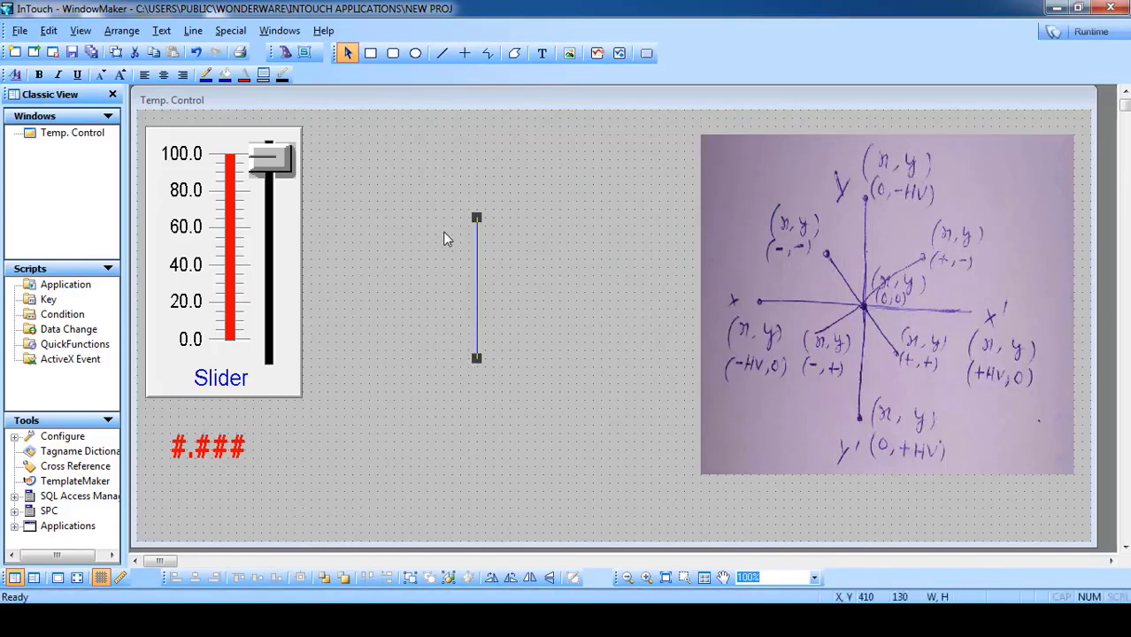
Review the CW value, CW rotation and center of rotation offsets in the line's Orientation link.
double_click(477, 283)
click(527, 400)
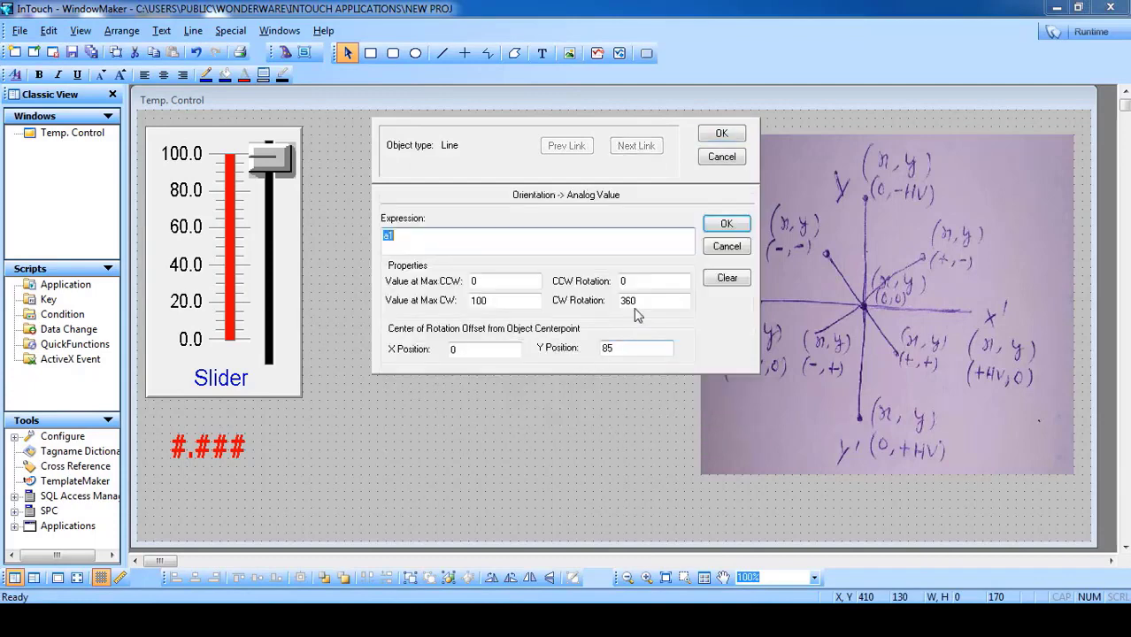
double_click(642, 301)
double_click(479, 301)
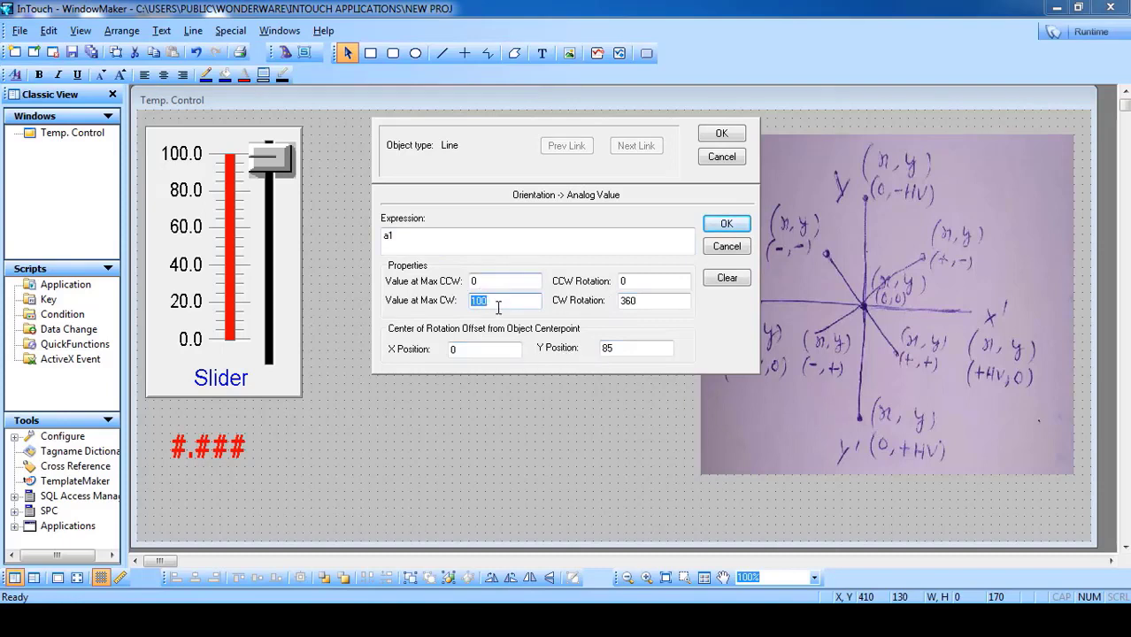
double_click(480, 350)
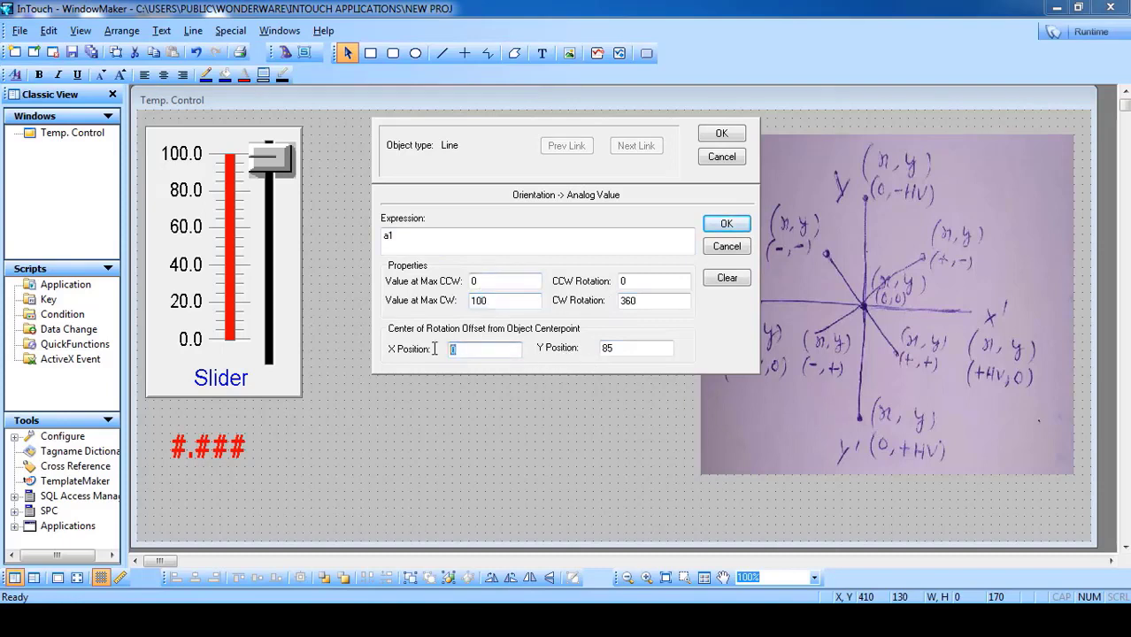
click(472, 353)
double_click(624, 350)
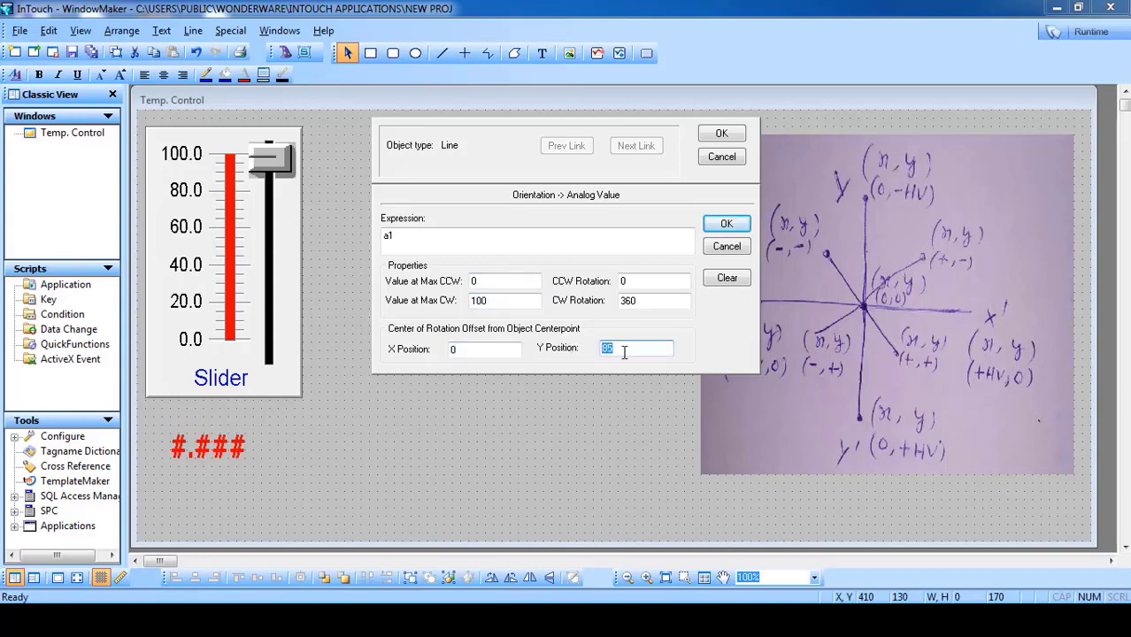
click(721, 133)
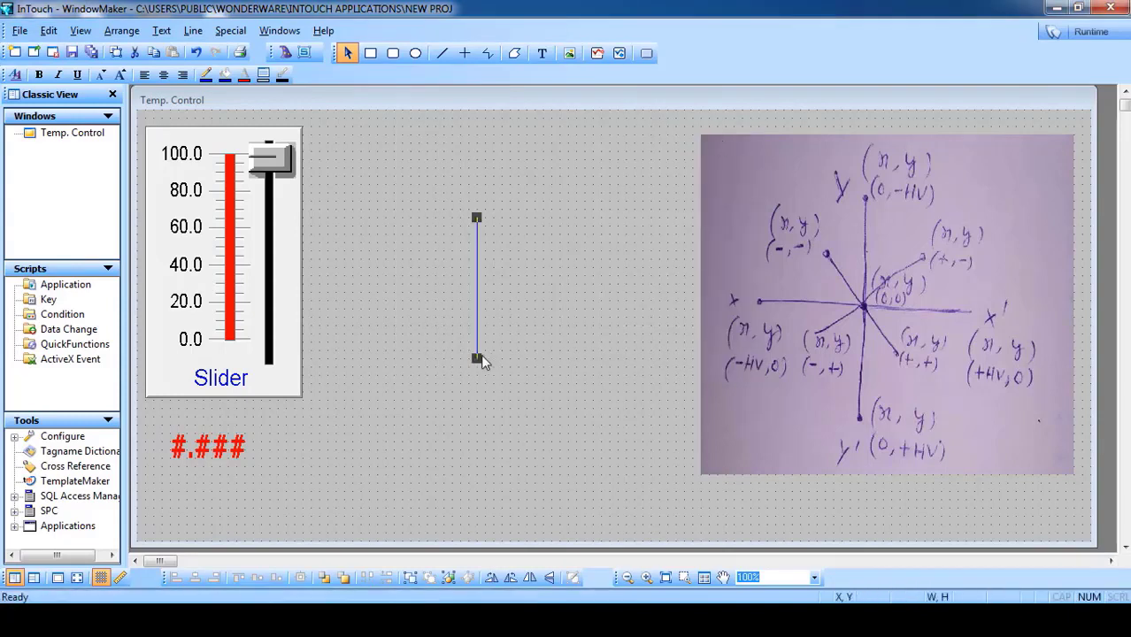
Test the line's 360-degree rotation about its lower end in runtime with the slider, finishing at 100, and return to development.
click(1086, 32)
drag(141, 101, 138, 391)
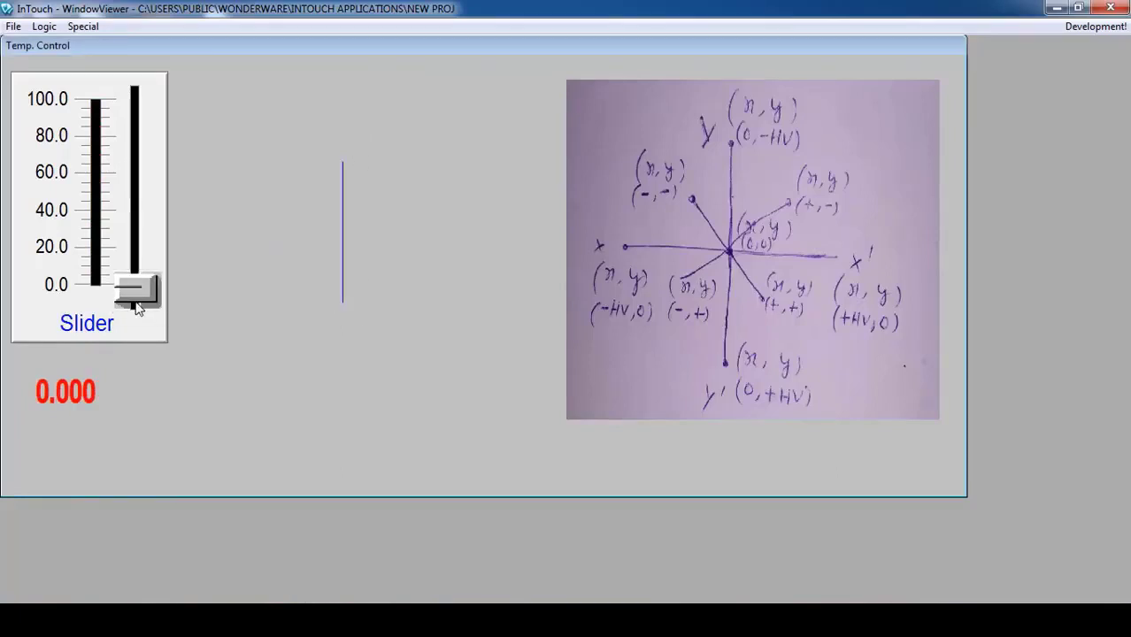
drag(137, 306, 135, 266)
drag(135, 262, 147, 298)
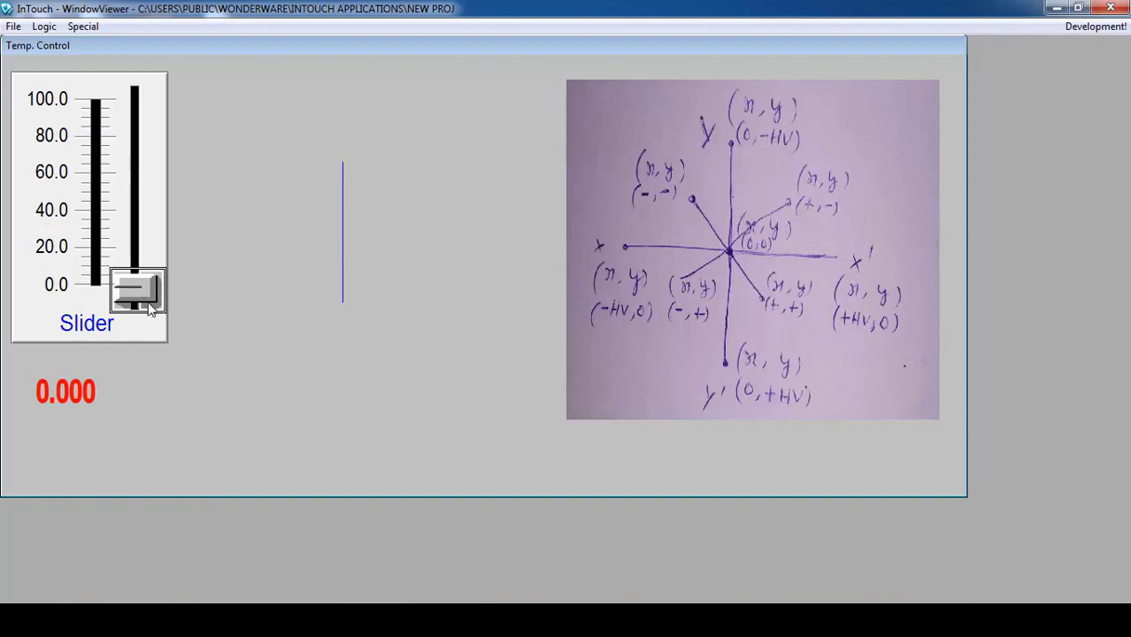
drag(146, 298, 119, 85)
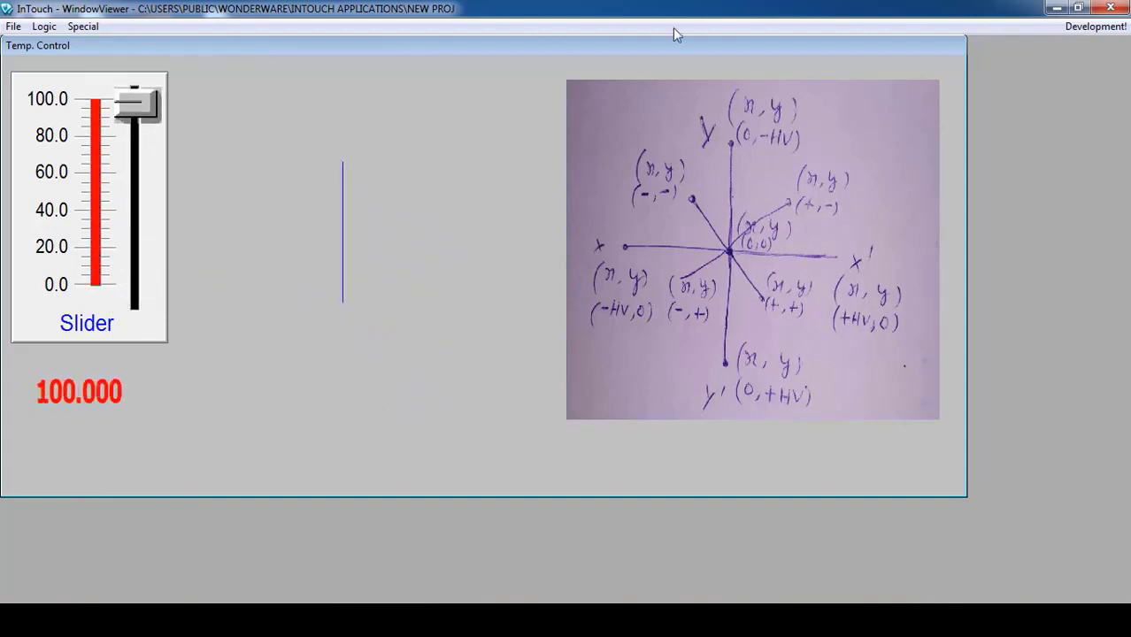
click(1096, 25)
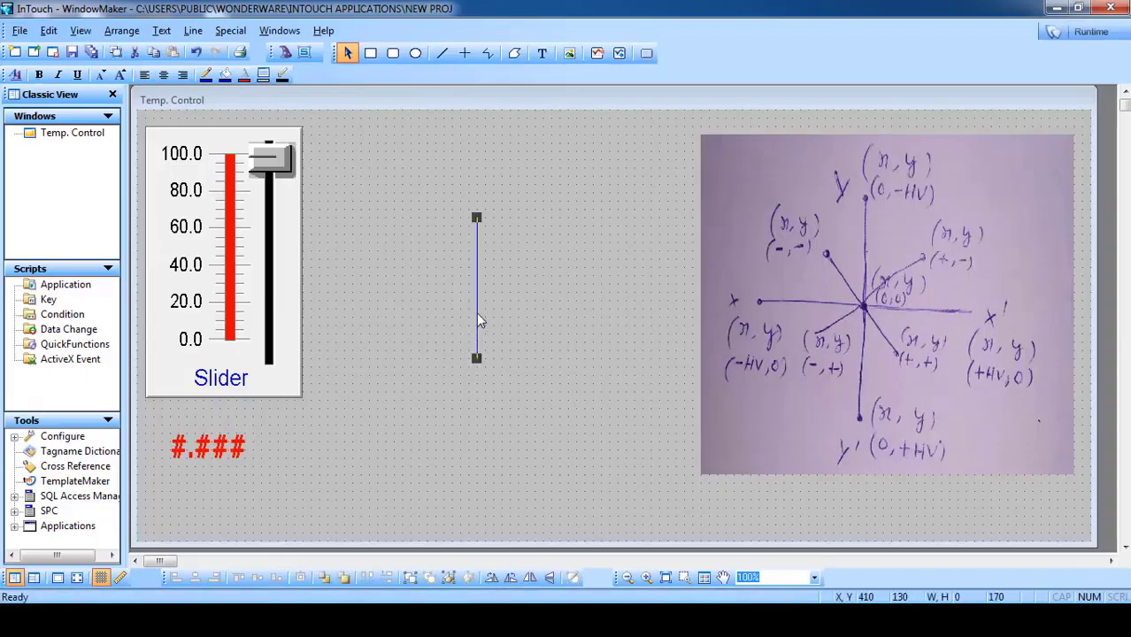
Make the Y offset of the line's center of rotation negative to pivot at its upper end, with X at 0, and apply it.
double_click(478, 321)
click(521, 396)
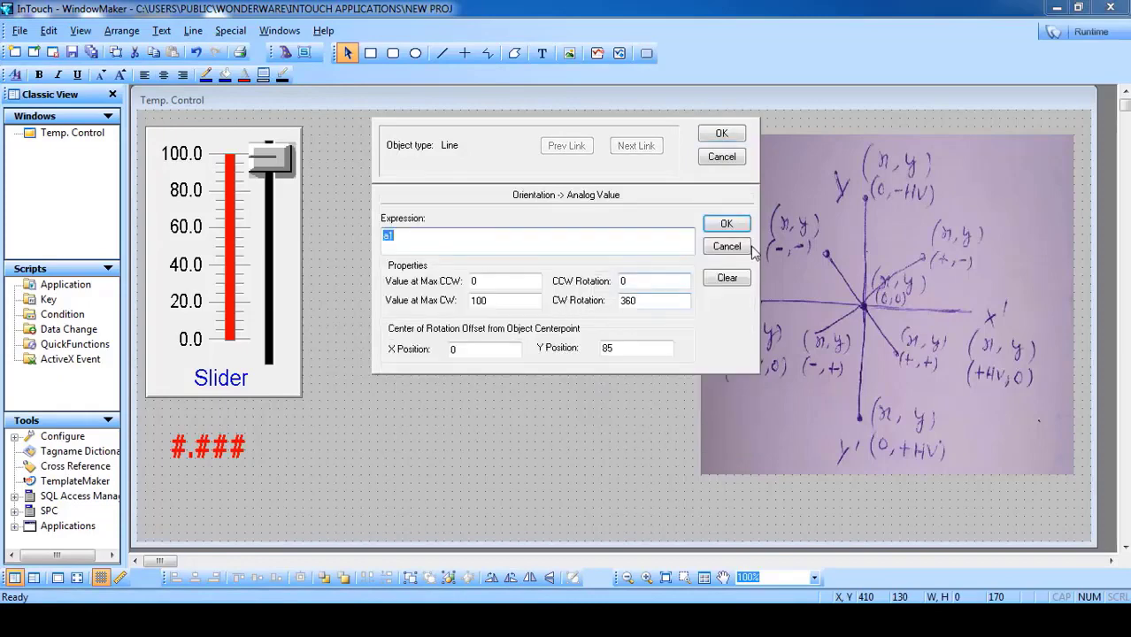
click(722, 133)
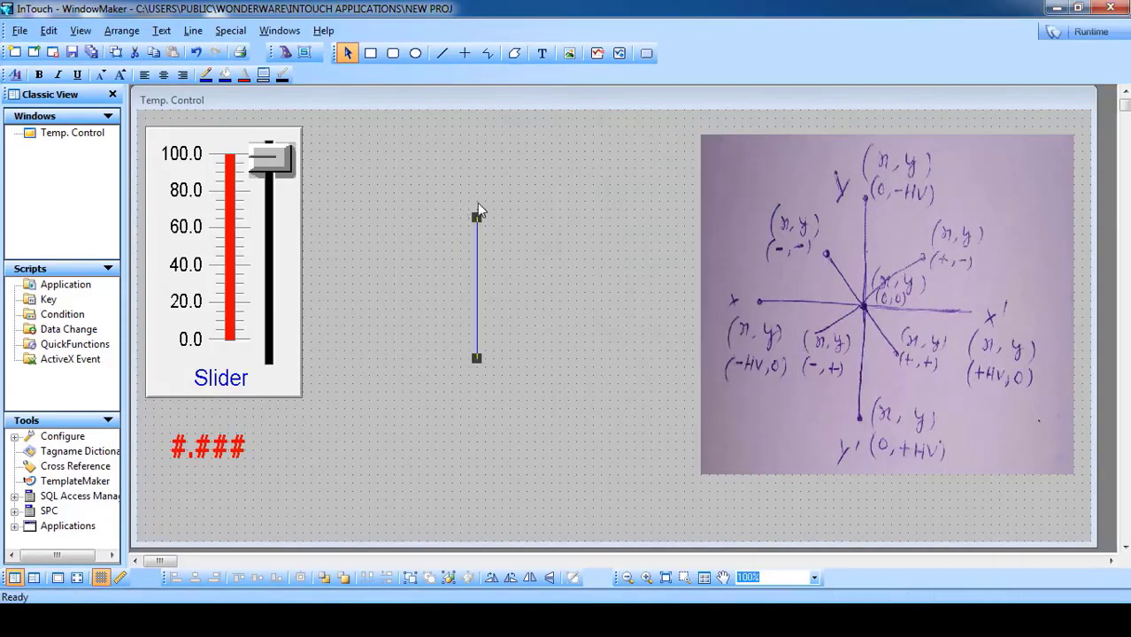
double_click(476, 285)
click(522, 397)
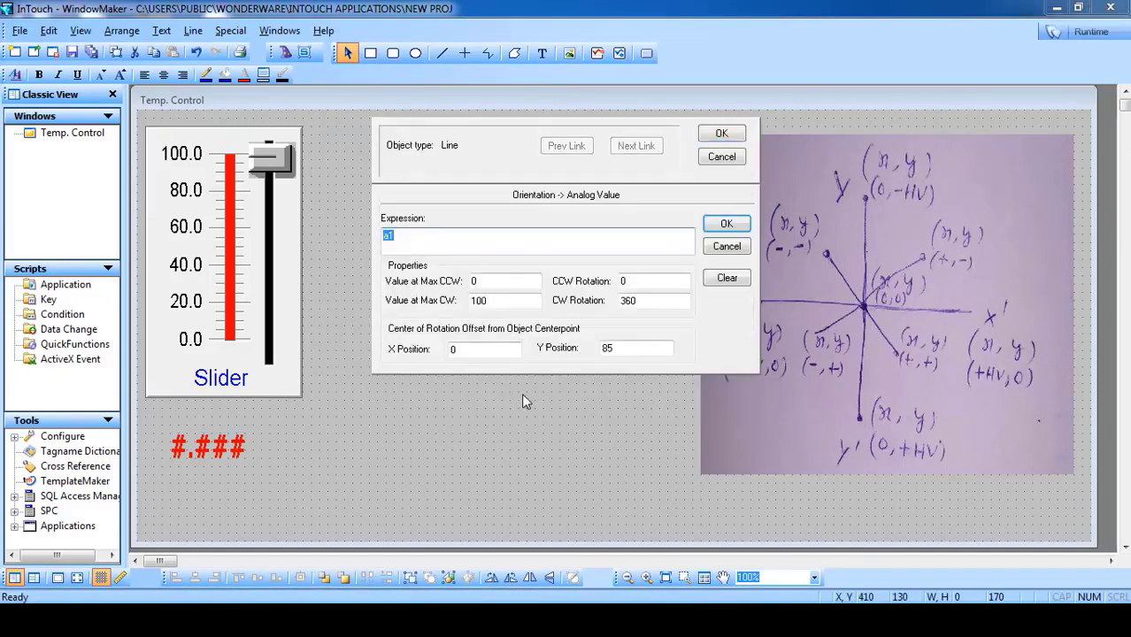
click(473, 352)
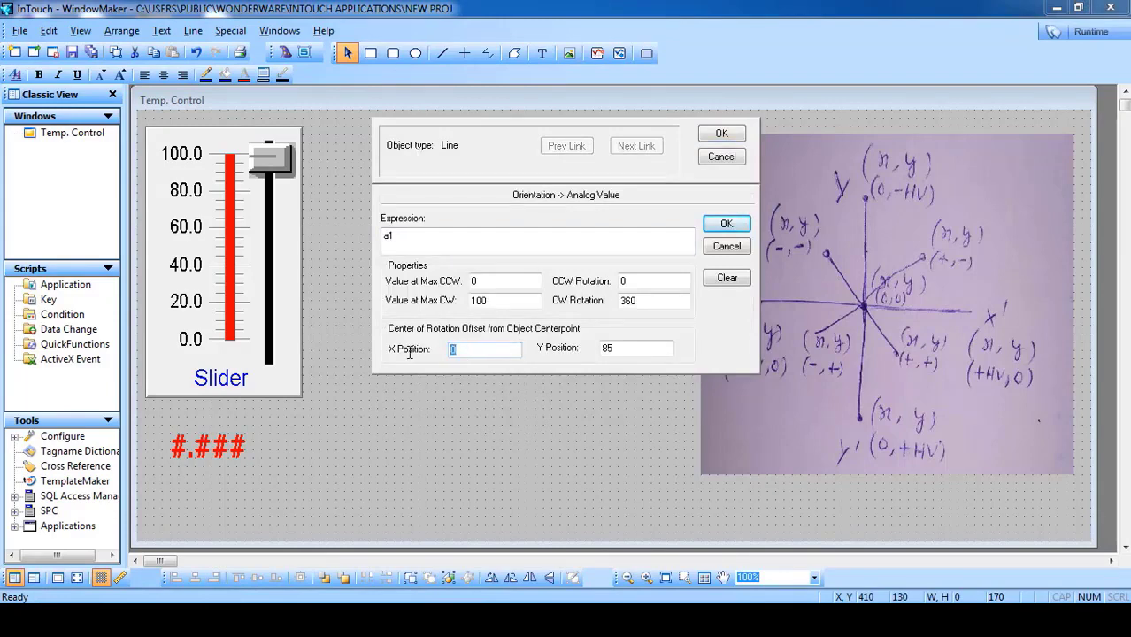
click(614, 350)
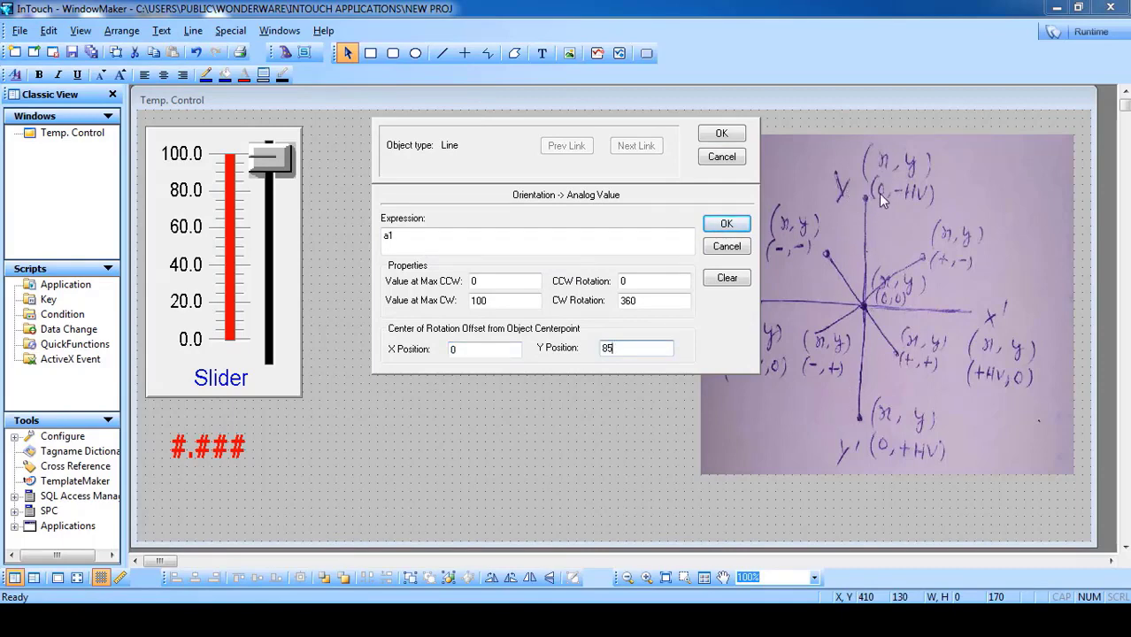
drag(460, 350, 420, 354)
click(603, 348)
click(722, 132)
Test the line's rotation about its upper end in runtime with the slider, finishing at 100, and return to development.
click(1084, 32)
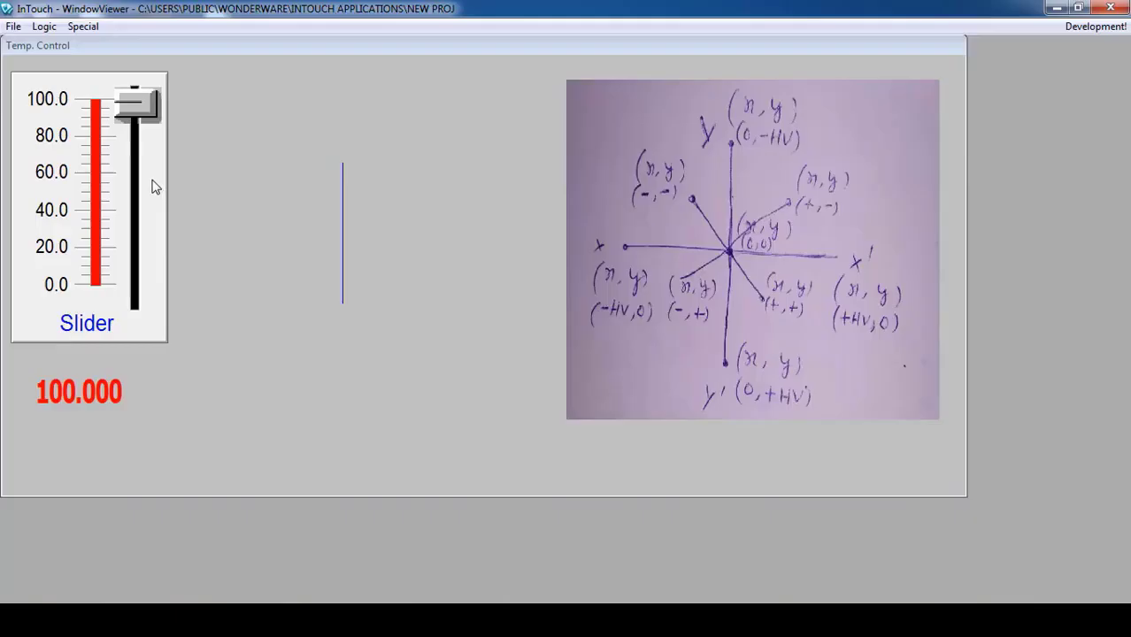
drag(141, 108, 127, 392)
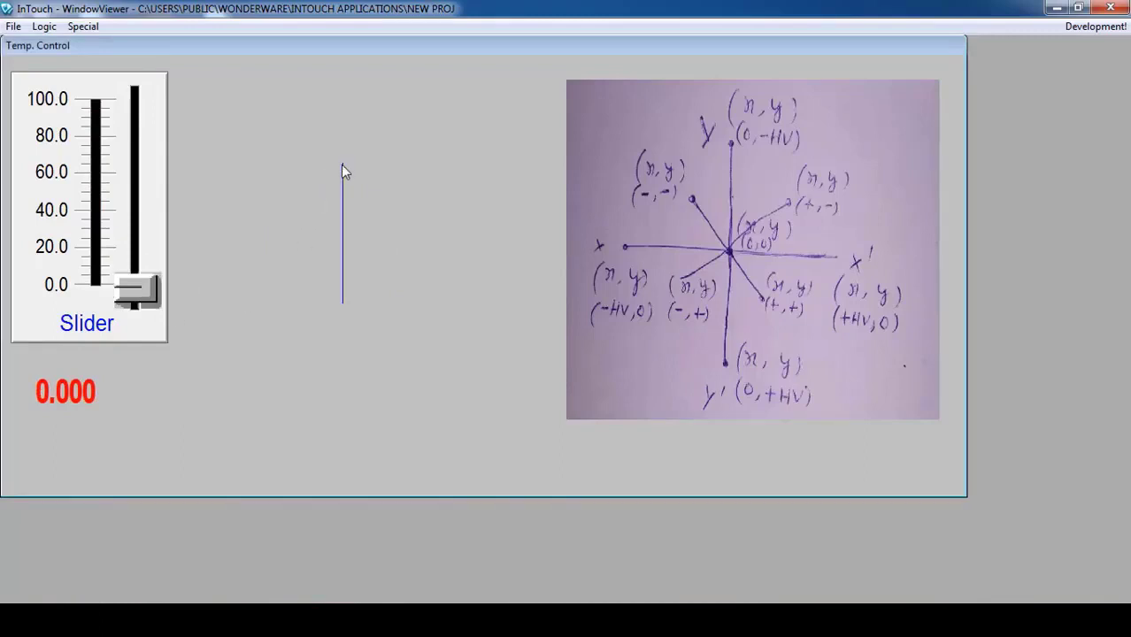
drag(142, 288, 103, 76)
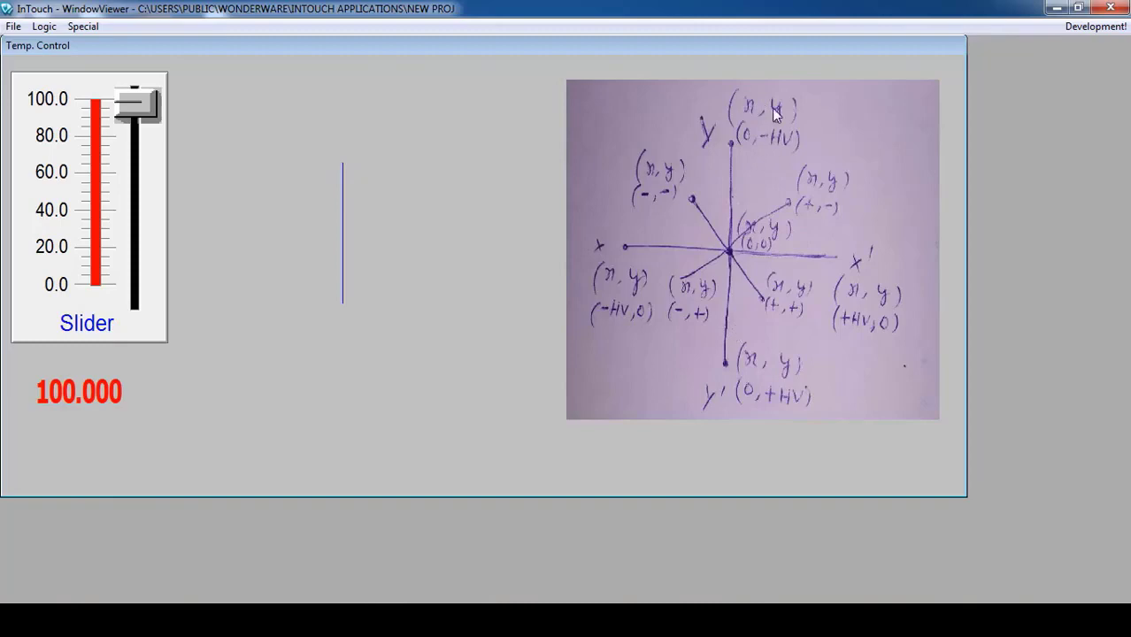
click(1095, 28)
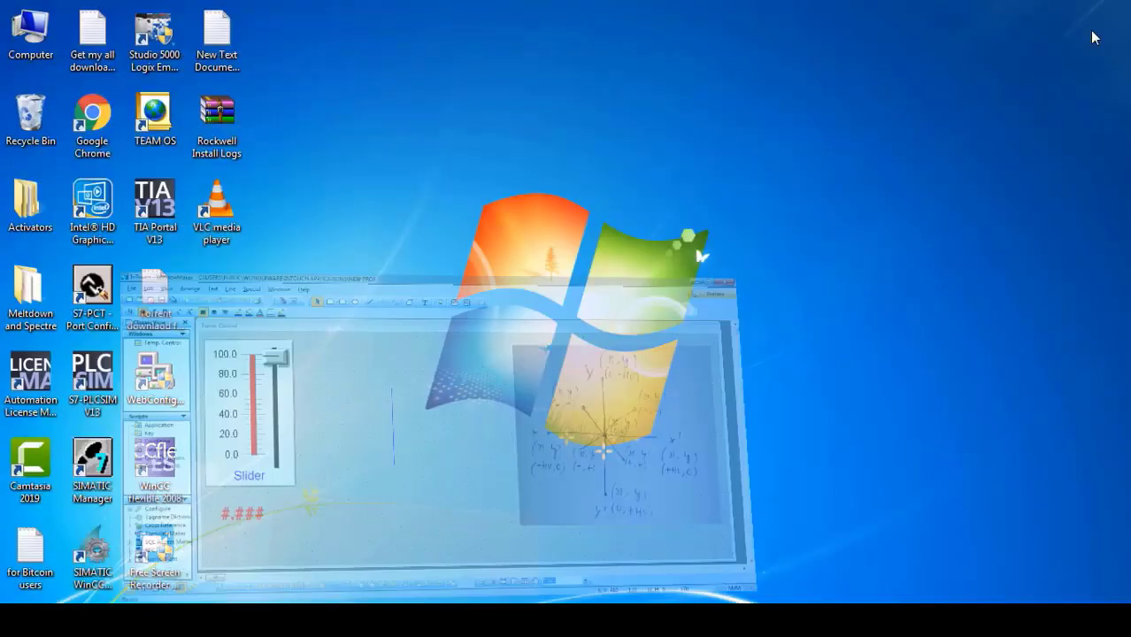
Rotate the vertical line clockwise so that it lies horizontally.
click(476, 286)
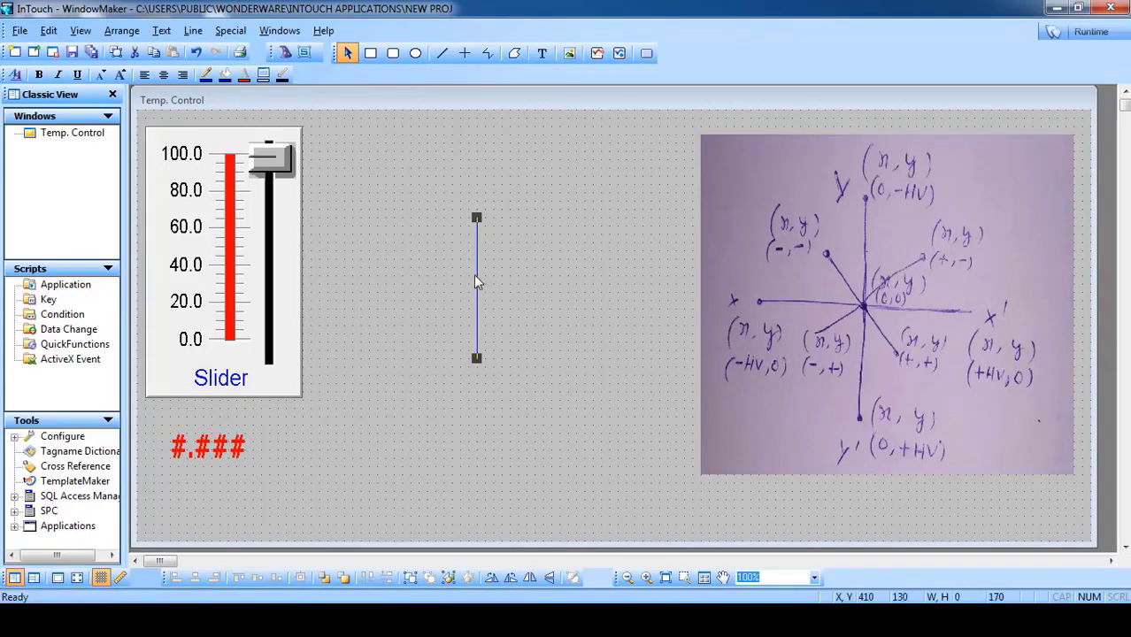
right_click(475, 281)
mouse_move(540, 414)
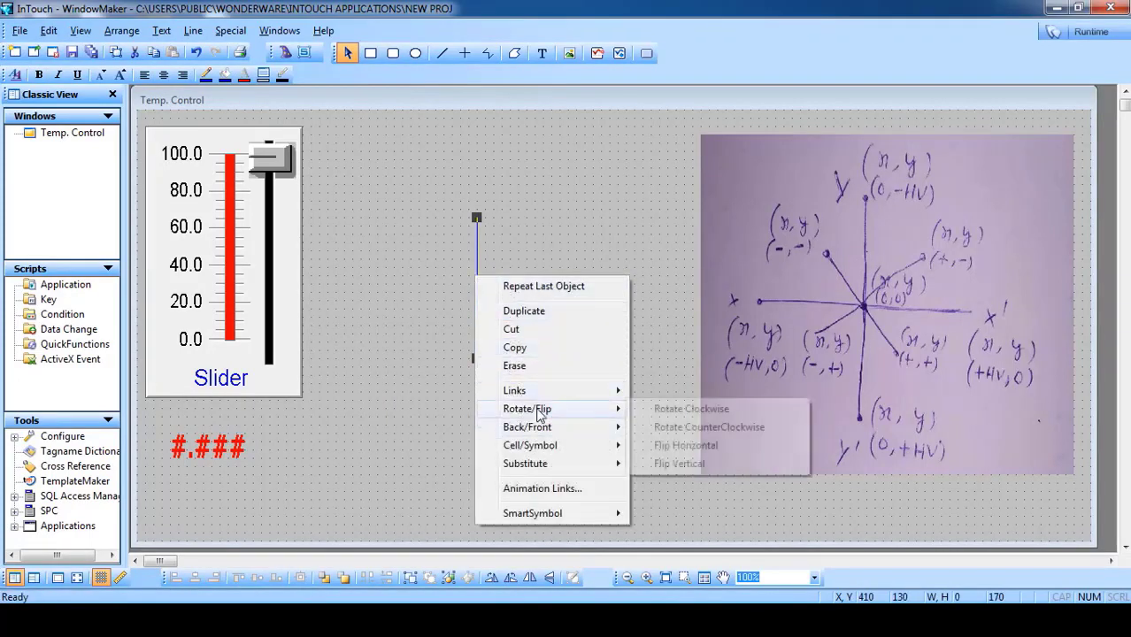
click(676, 409)
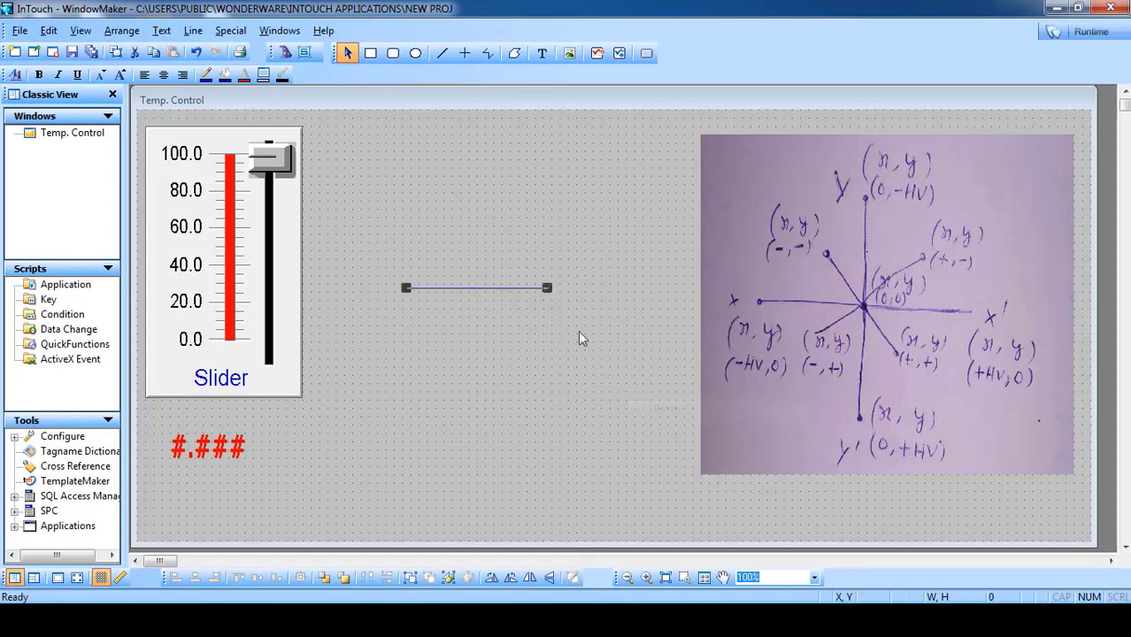
double_click(473, 291)
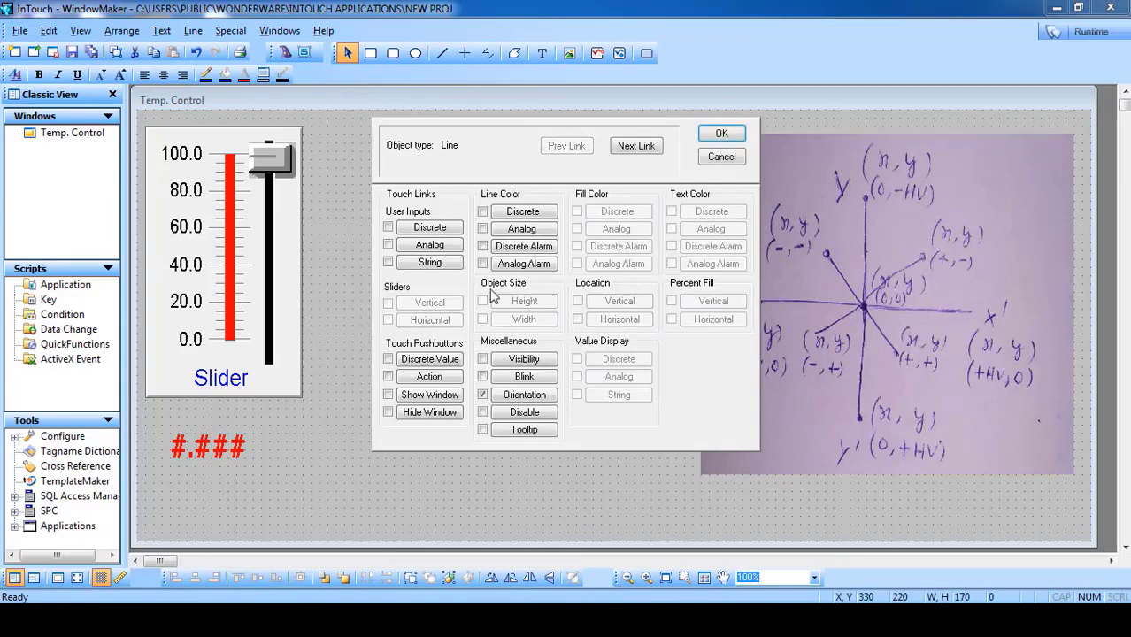
click(722, 156)
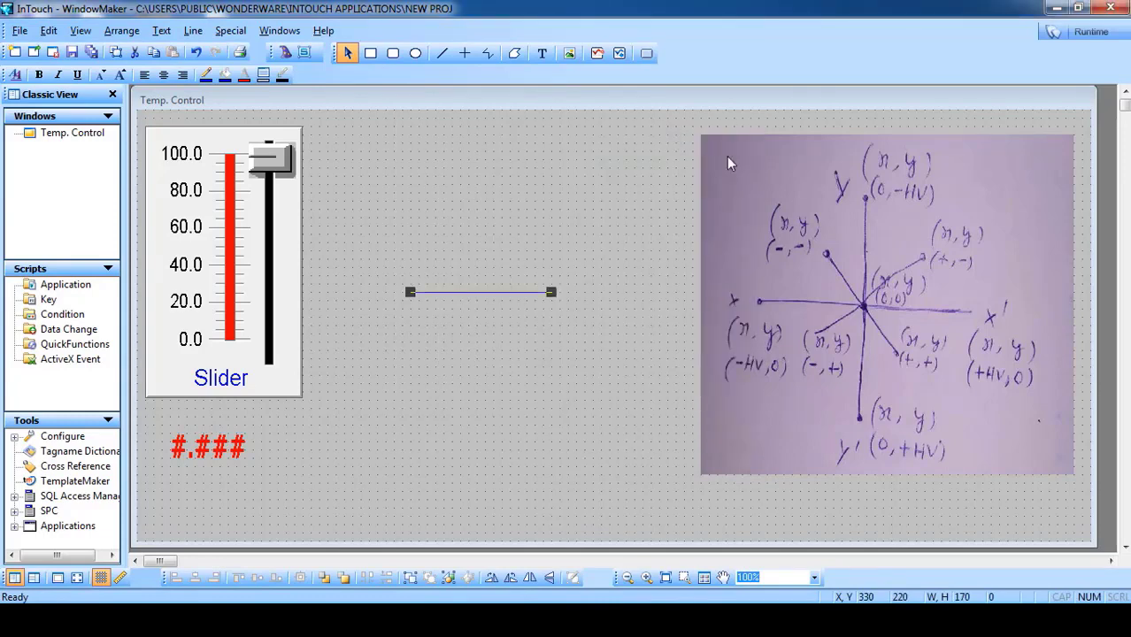
Review the horizontal line's Orientation link values, set the X position of its center of rotation to 0, and apply it.
double_click(476, 293)
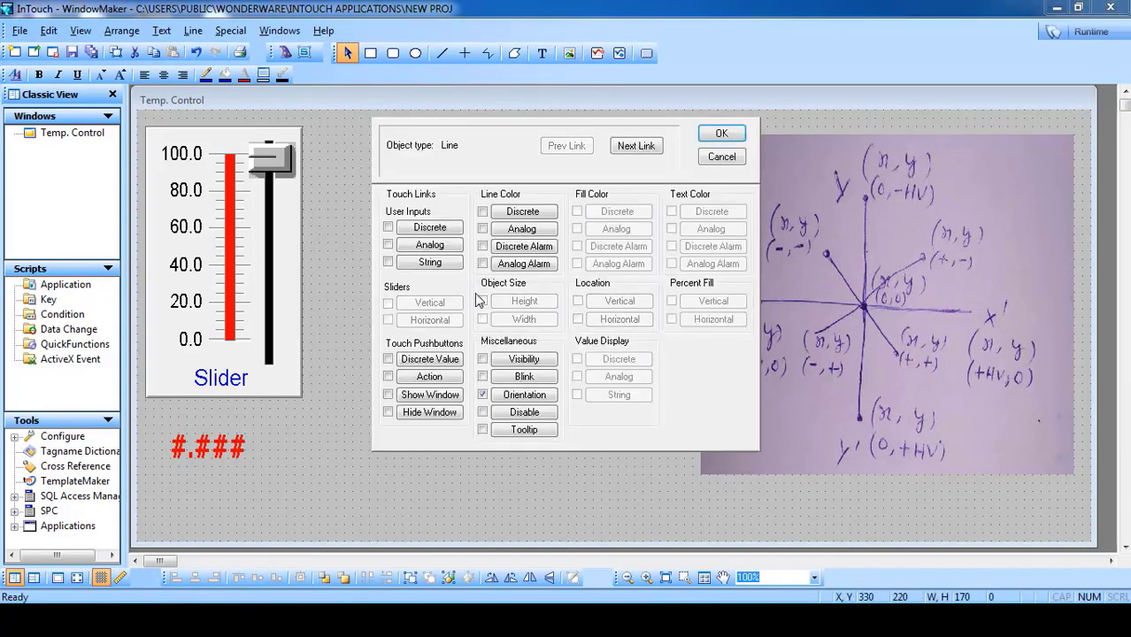
click(513, 395)
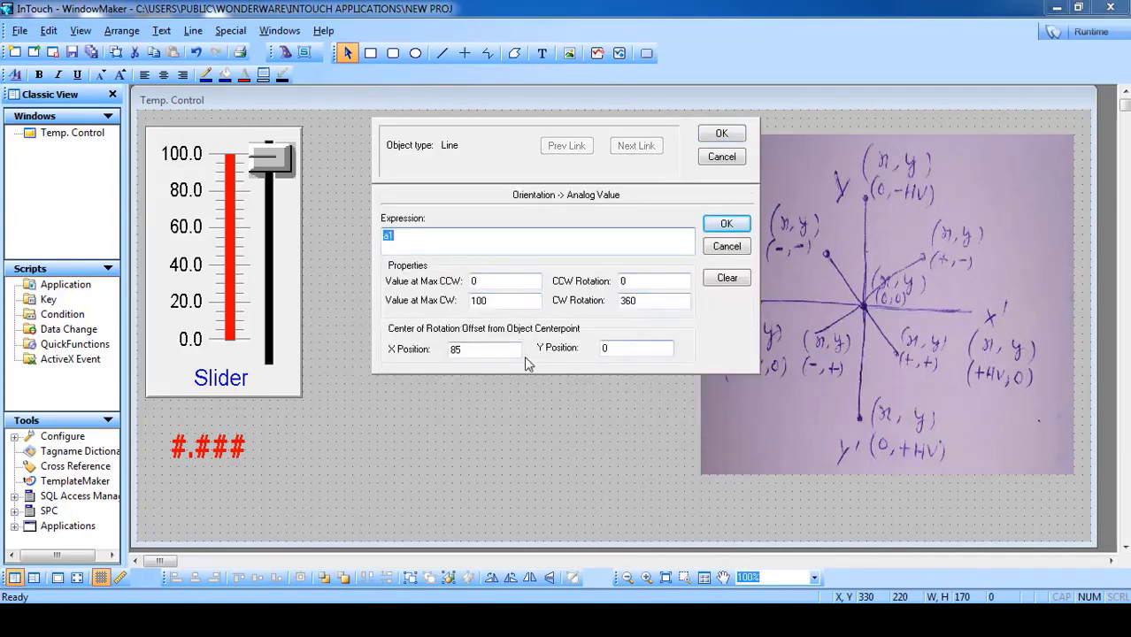
double_click(611, 348)
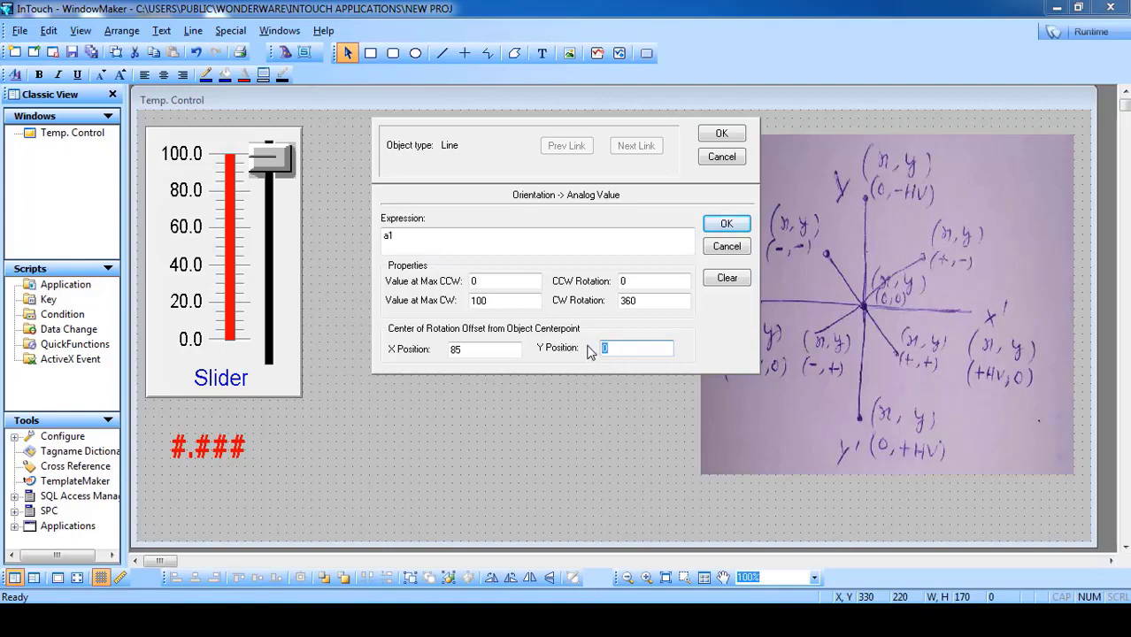
double_click(476, 349)
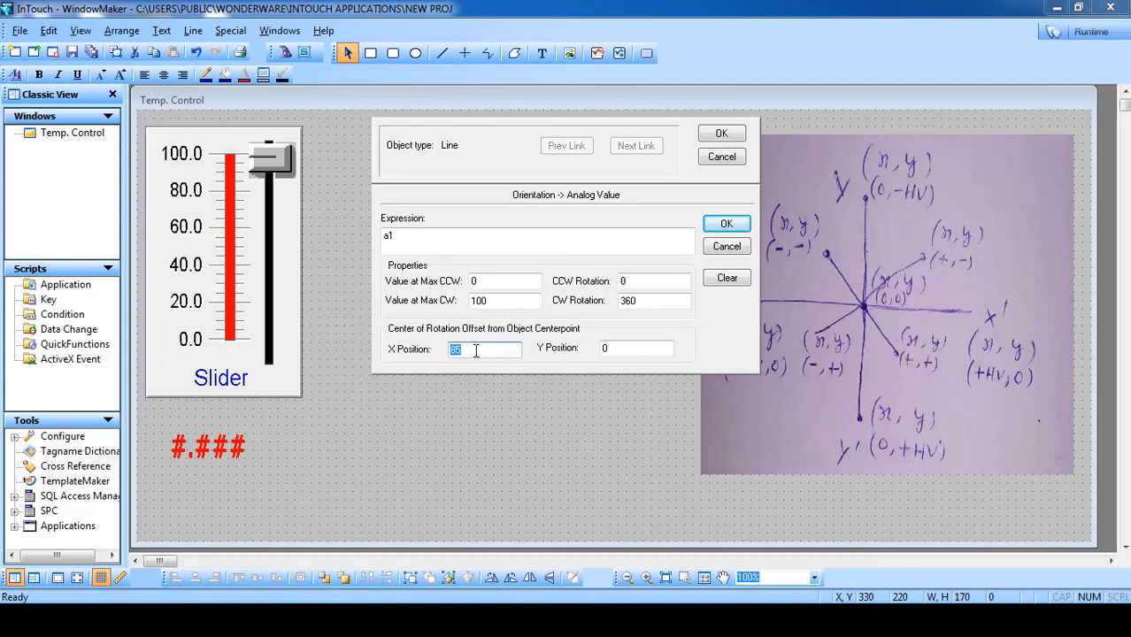
text(0)
double_click(483, 300)
click(652, 301)
drag(652, 301, 602, 301)
click(722, 133)
click(904, 252)
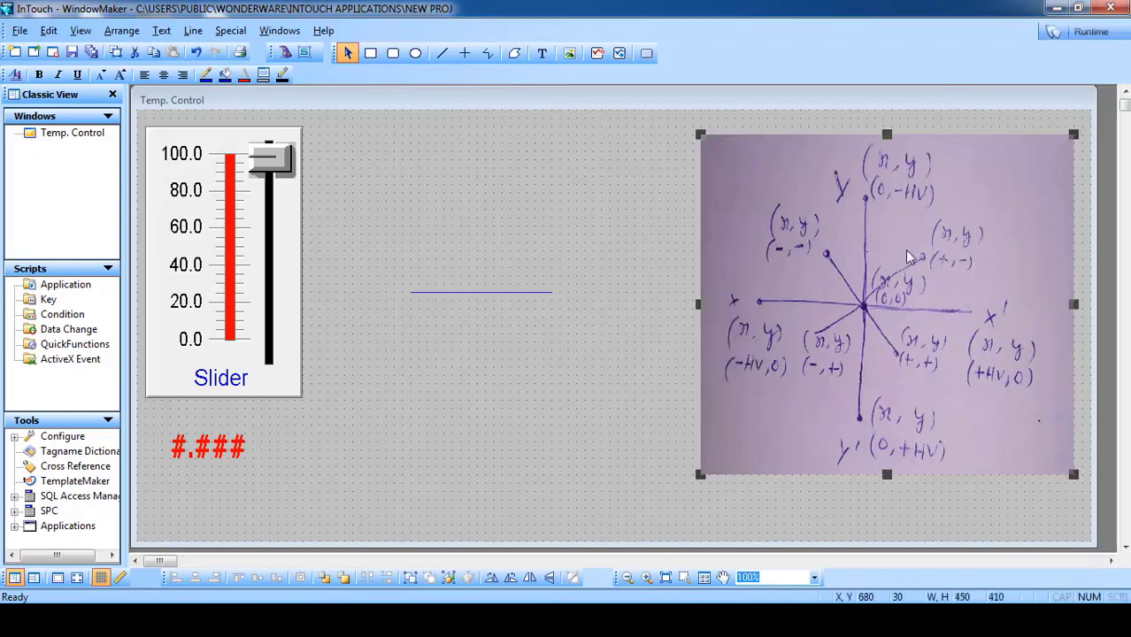
Shift the axis diagram picture slightly to the right, and test the line's rotation about its center in runtime from 0 to 100 before returning to development.
drag(905, 253, 920, 254)
click(1082, 31)
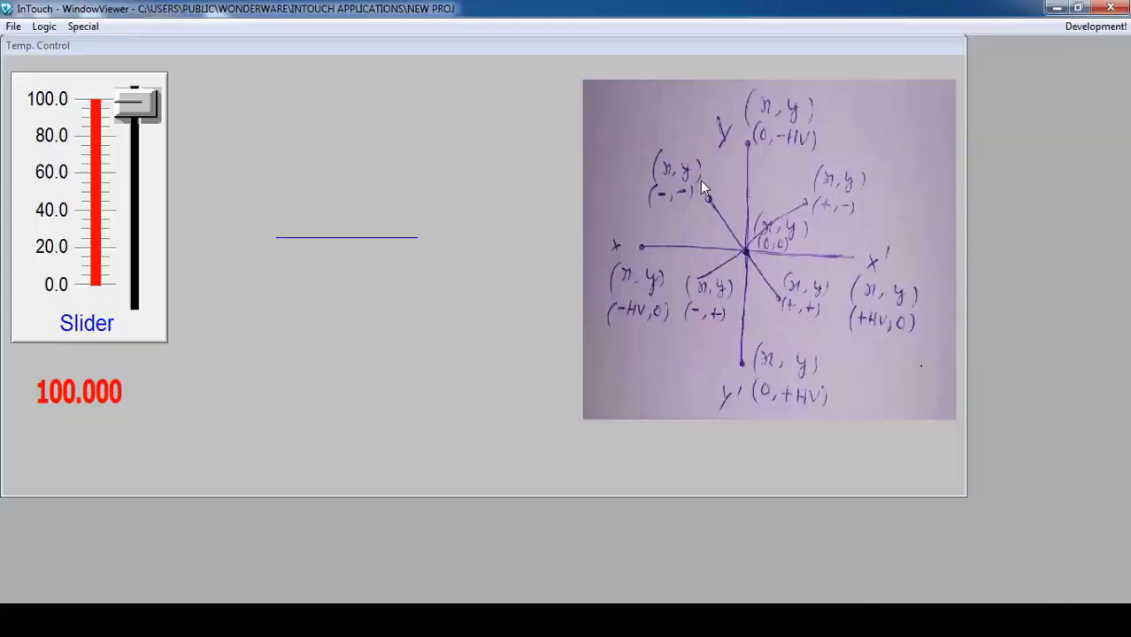
drag(138, 100, 58, 296)
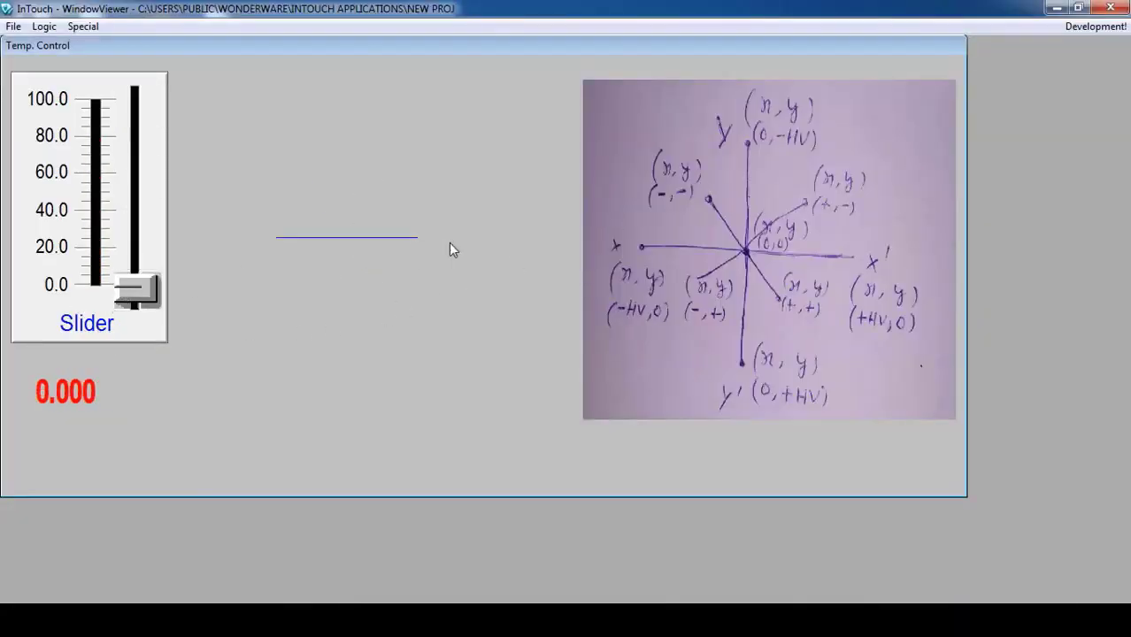
drag(140, 292, 130, 89)
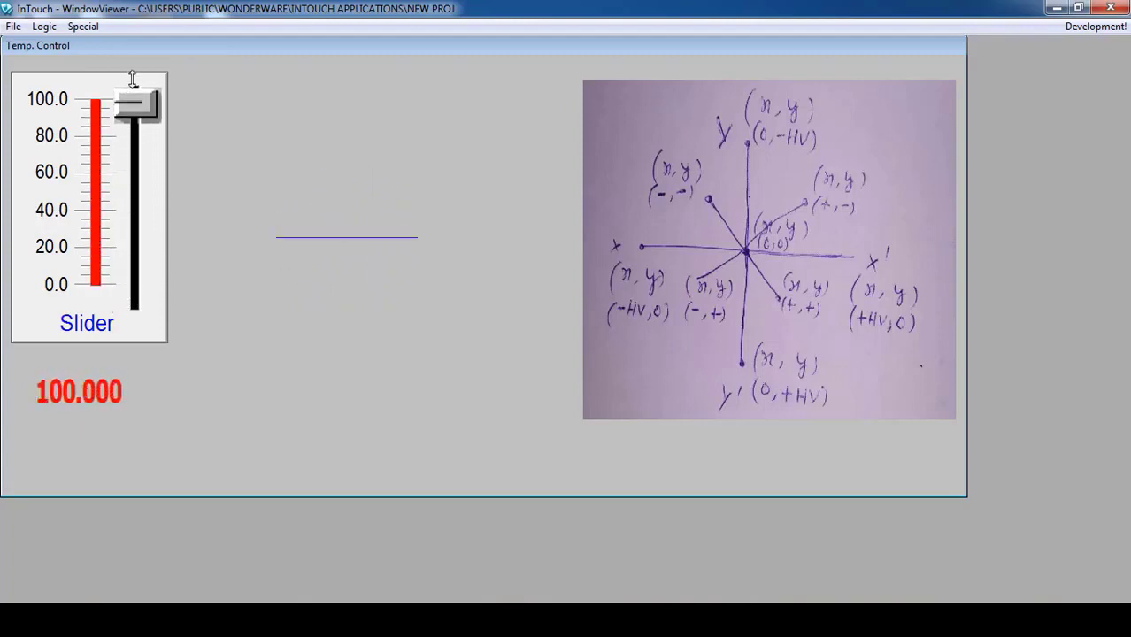
click(1096, 26)
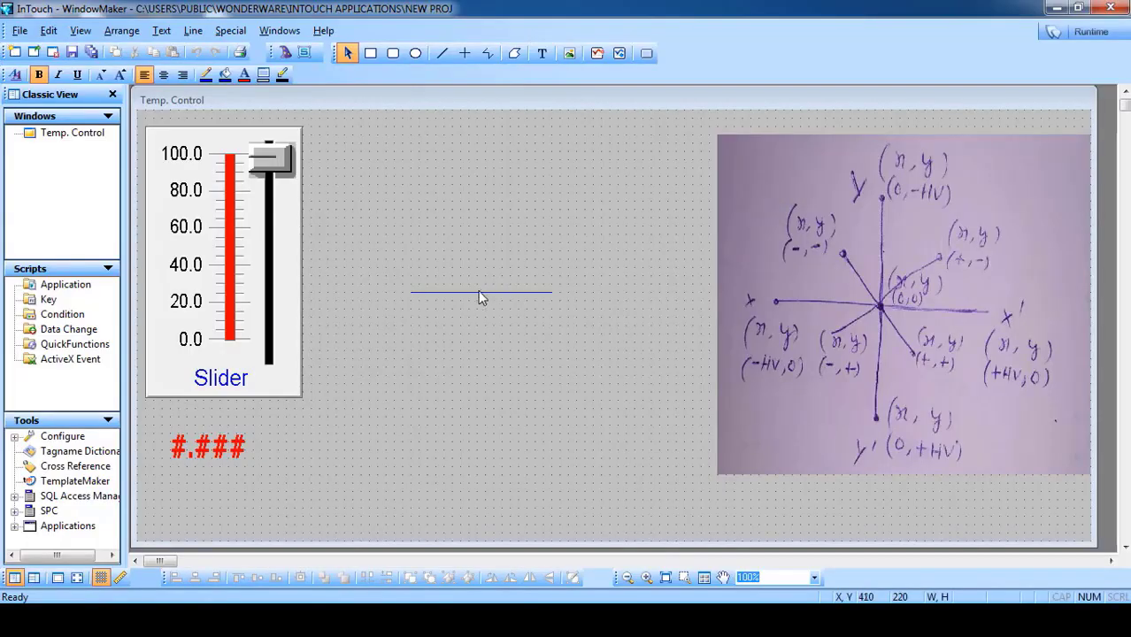
Set the X position of the line's center of rotation offset to 85 in its Orientation link, with Y at 0, and apply it.
double_click(478, 292)
click(531, 395)
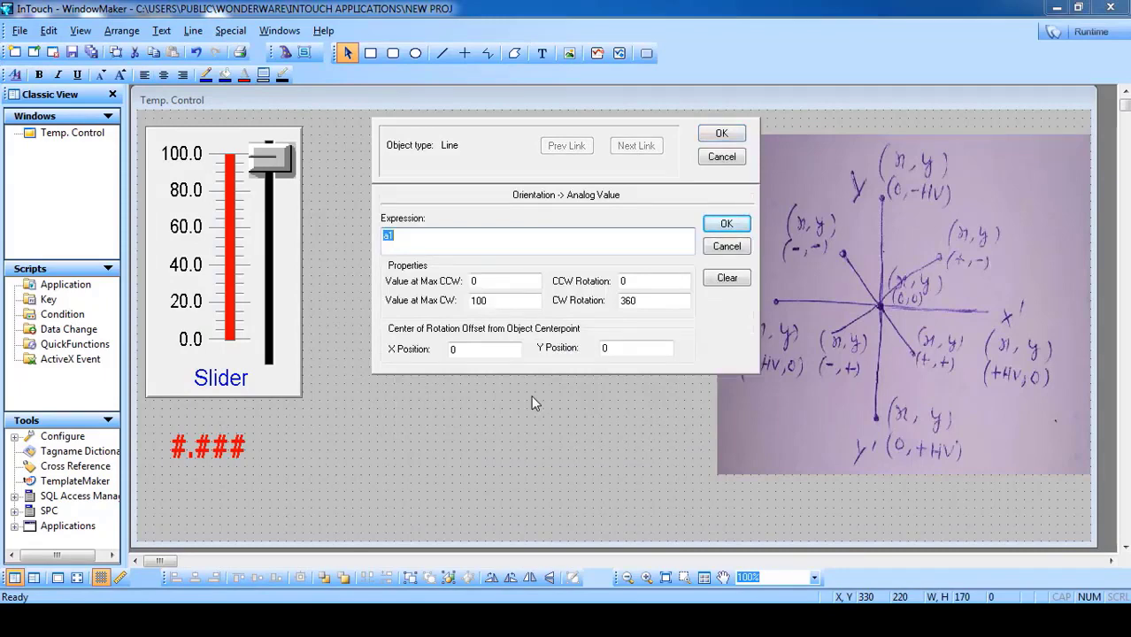
click(731, 135)
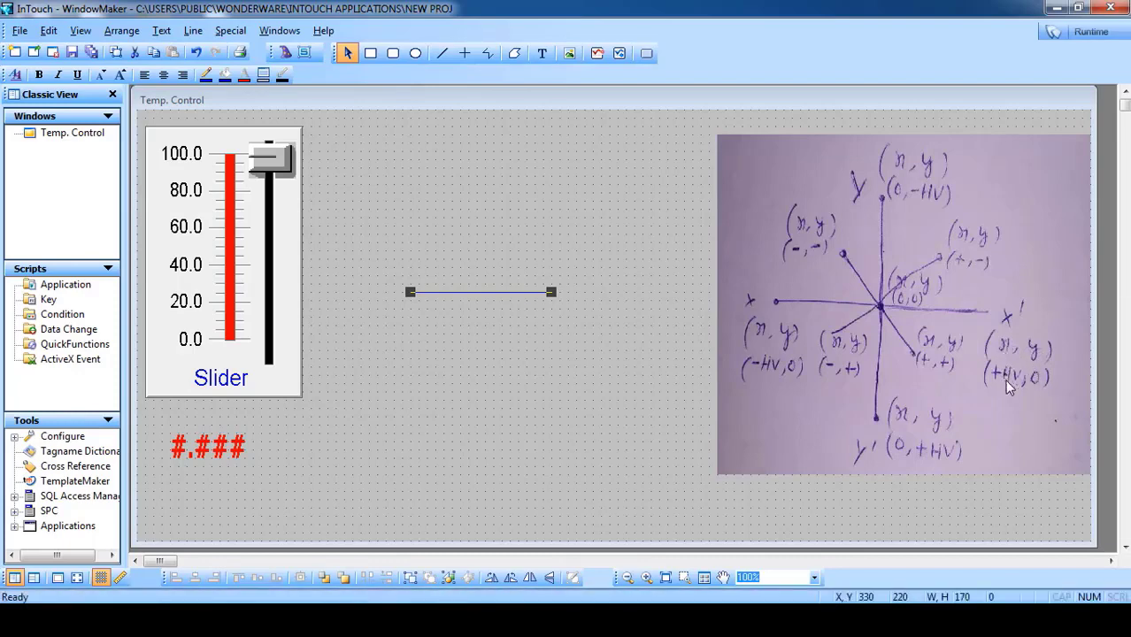
double_click(500, 300)
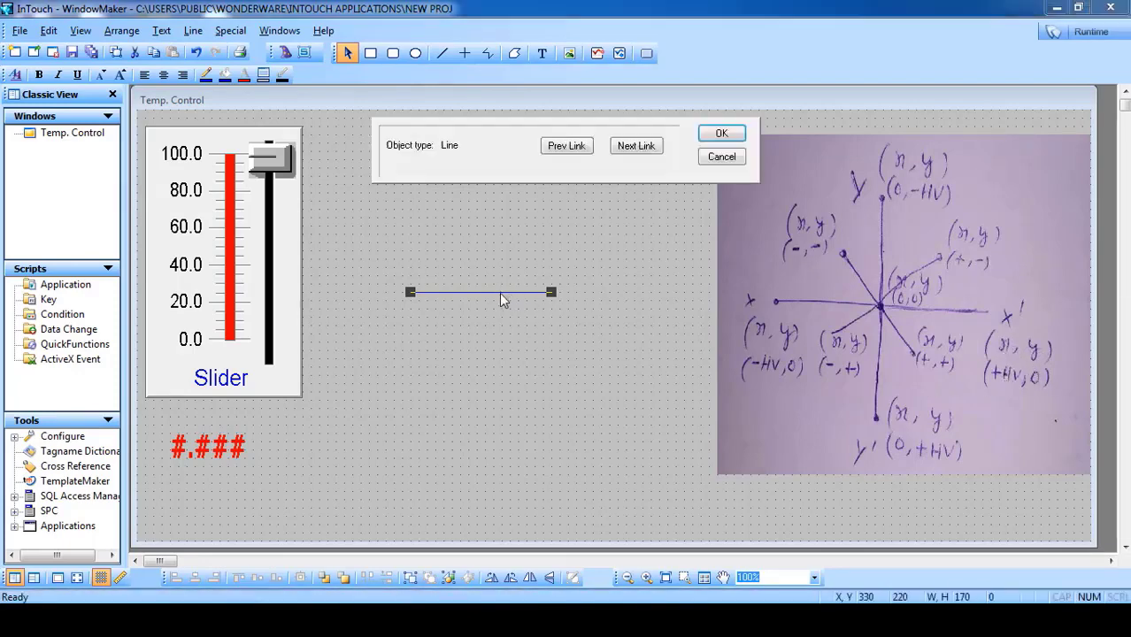
click(521, 397)
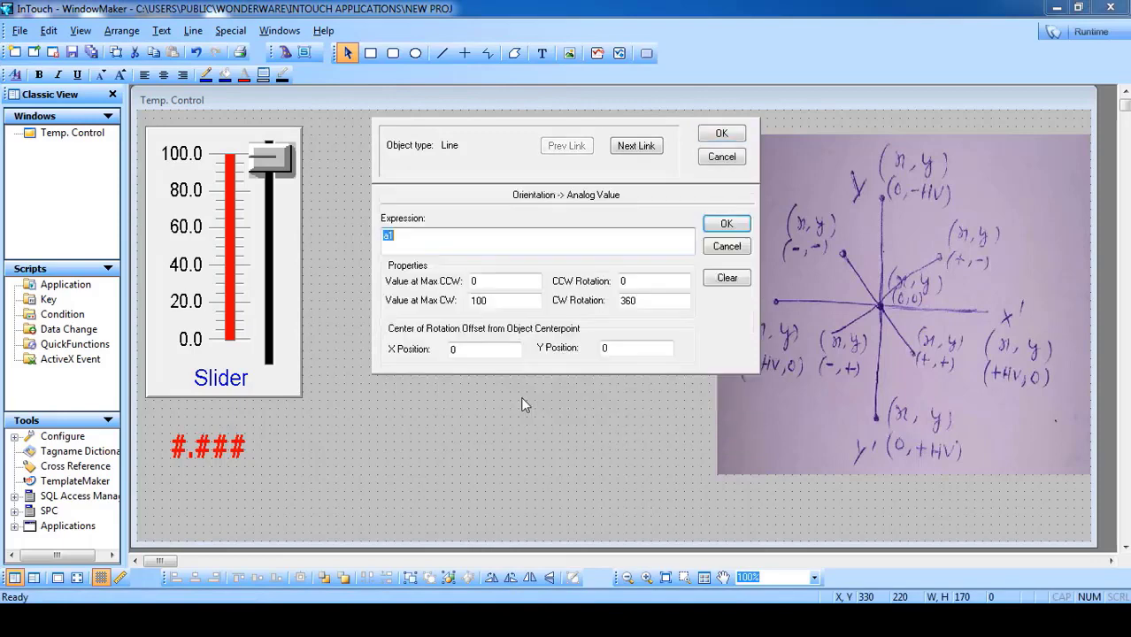
click(619, 352)
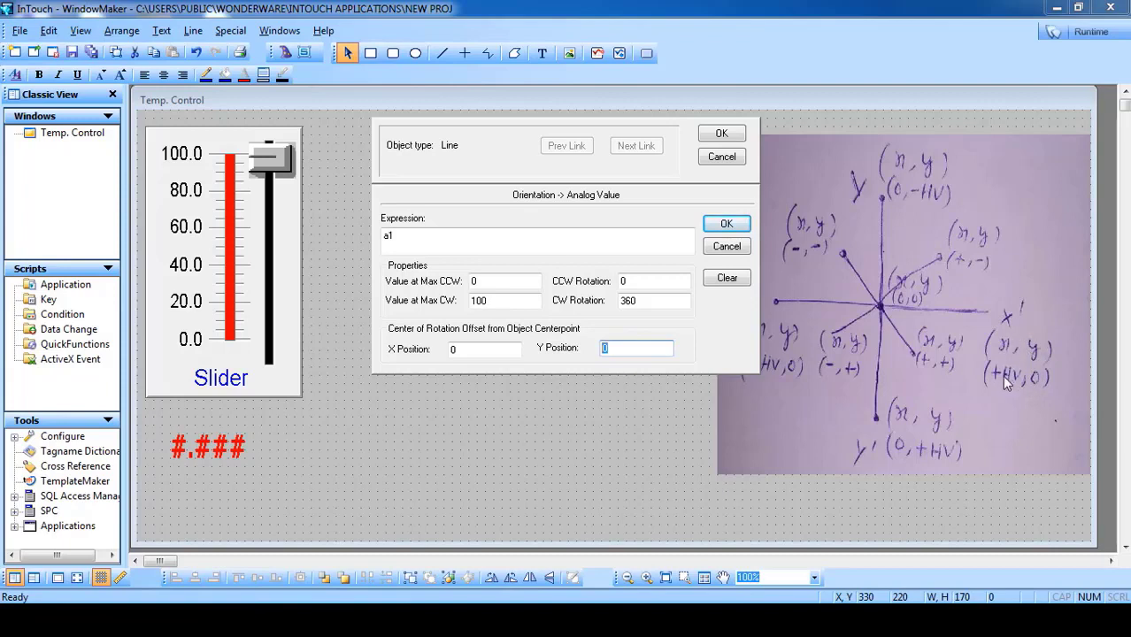
click(477, 353)
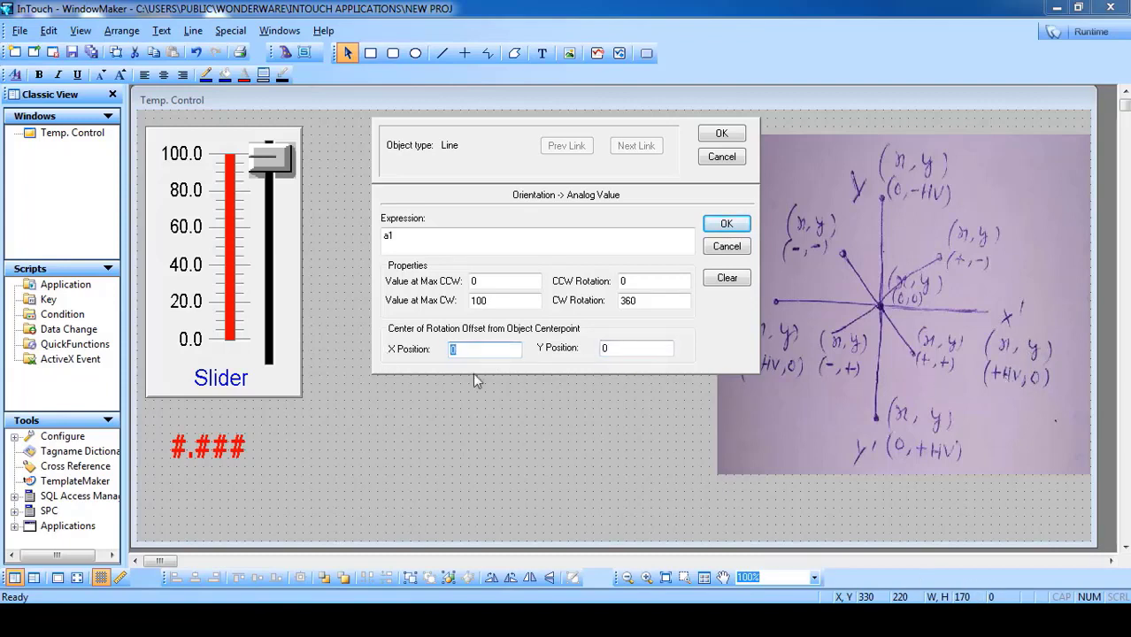
text(85)
click(721, 134)
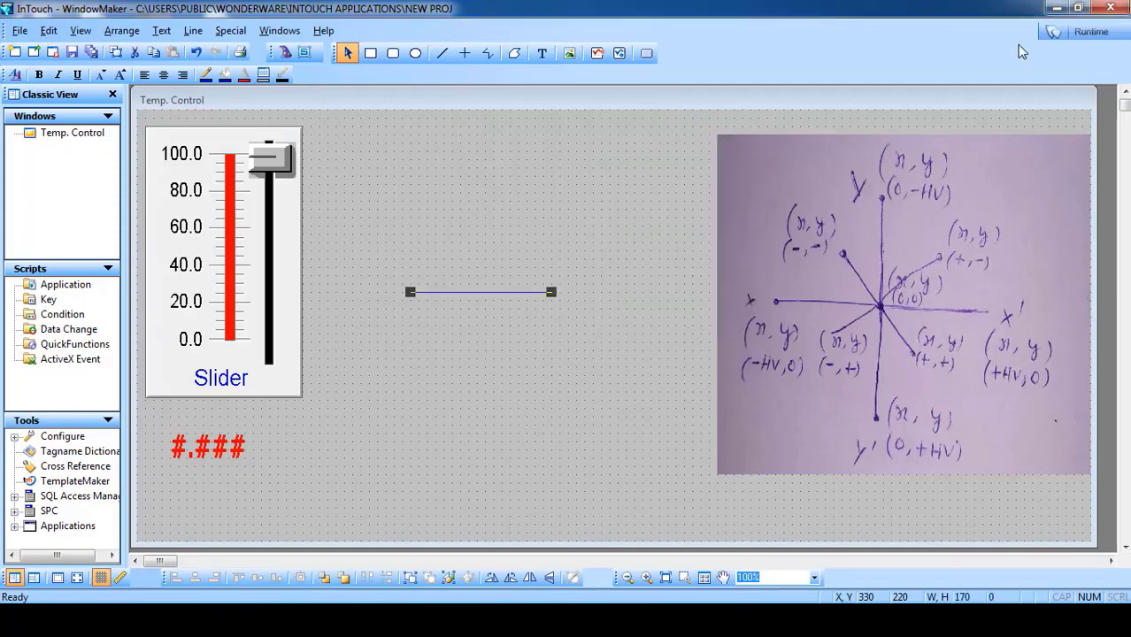
Test the line's rotation about its right end in runtime with the slider, finishing at 100, and return to development.
click(1071, 38)
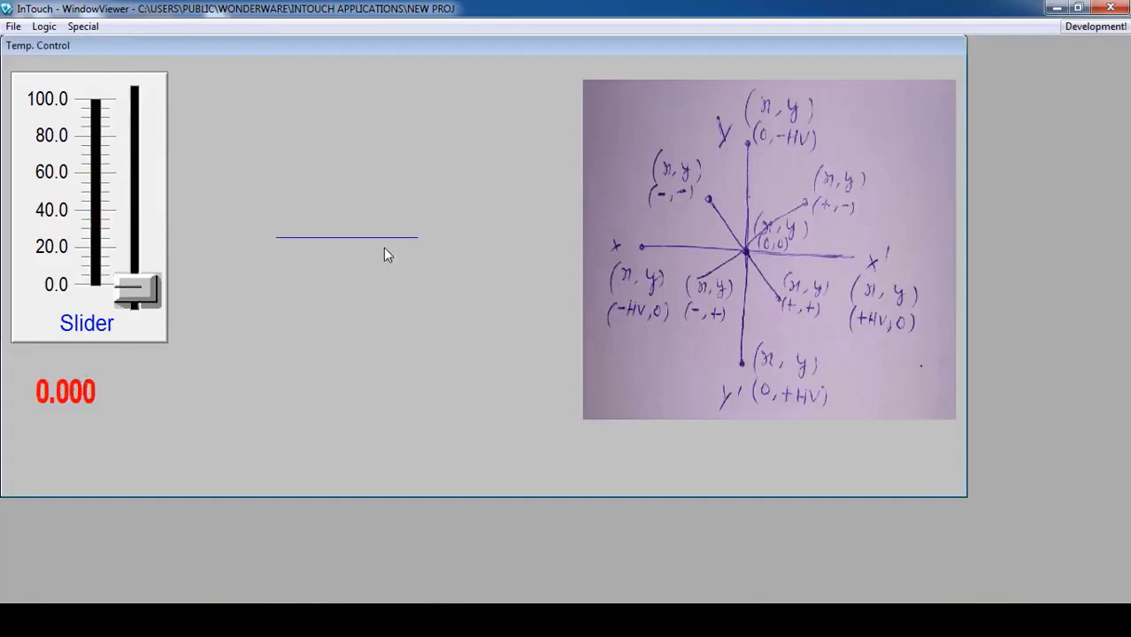
drag(143, 276, 166, 70)
click(1078, 32)
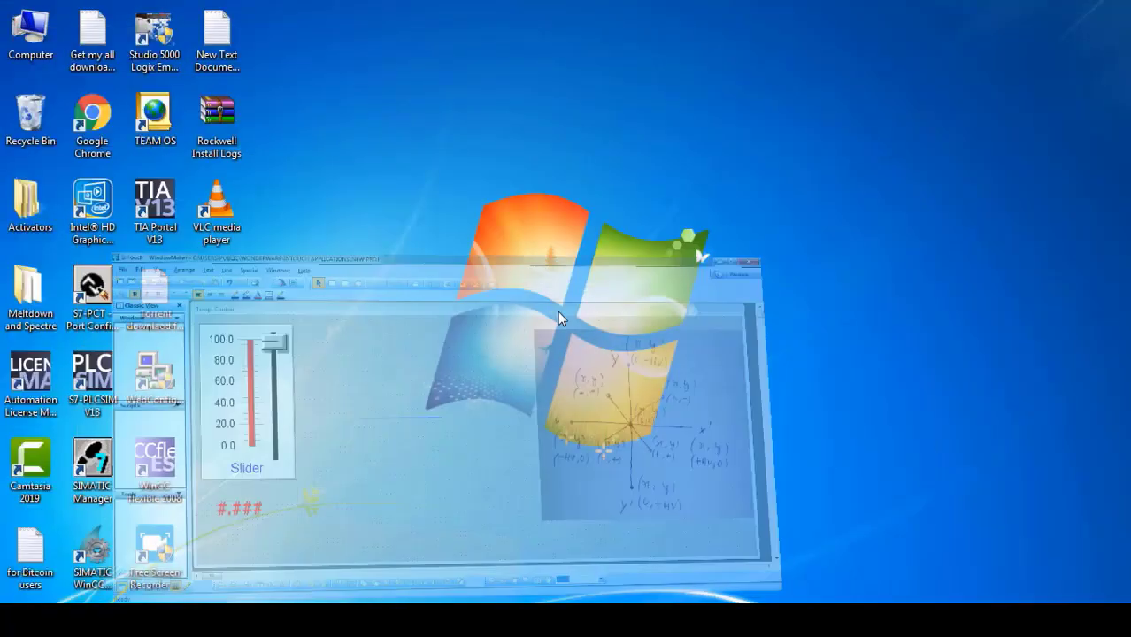
Review the line's Orientation link values, and nudge the horizontal line left to X 310.
double_click(491, 292)
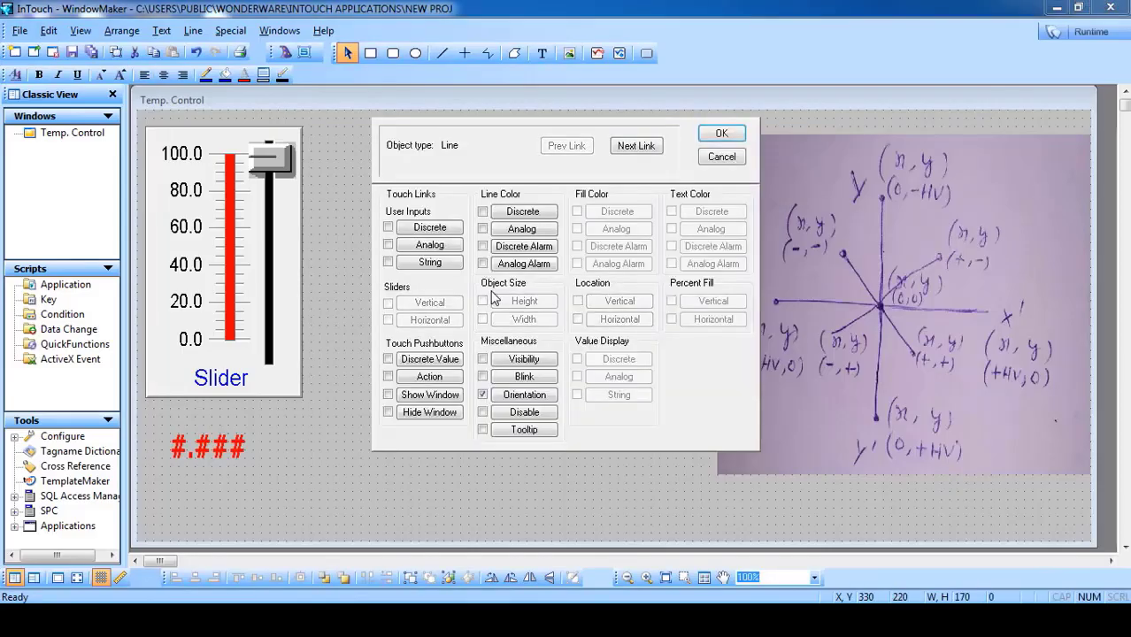
click(523, 395)
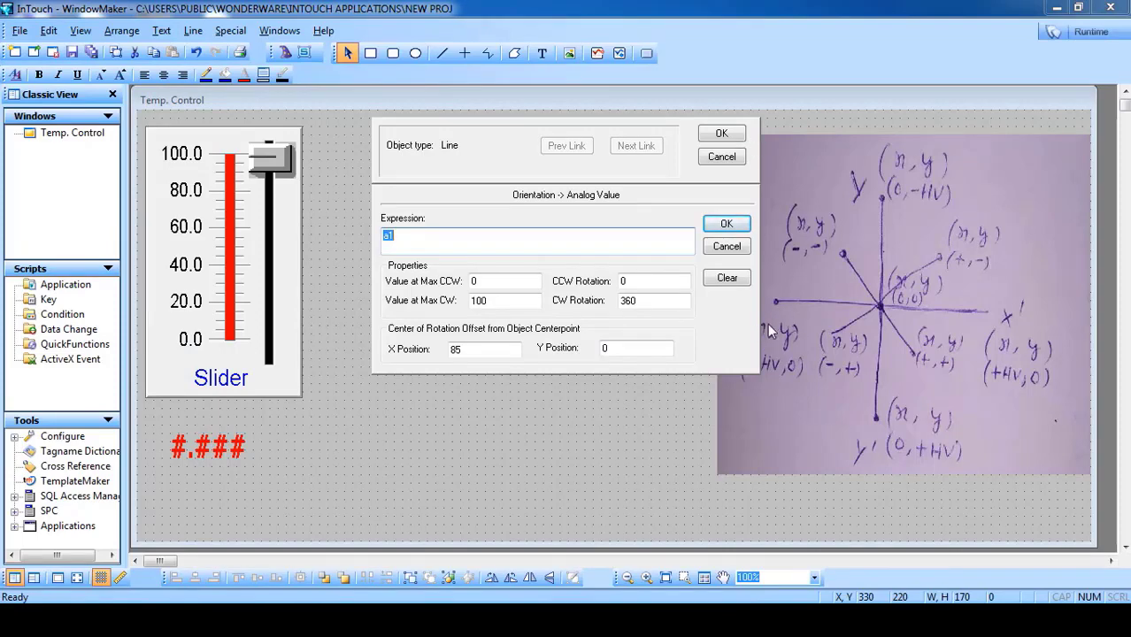
click(721, 134)
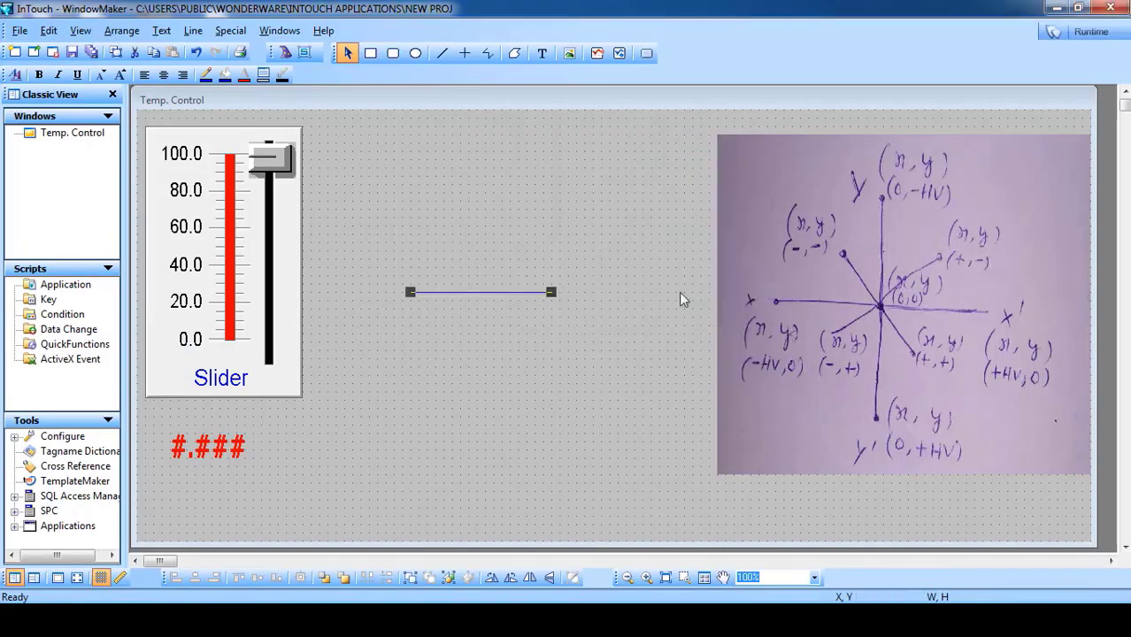
key(Left)
key(Left)
Set the X position of the line's center of rotation offset to -85 to pivot at its left end, and apply it.
double_click(446, 292)
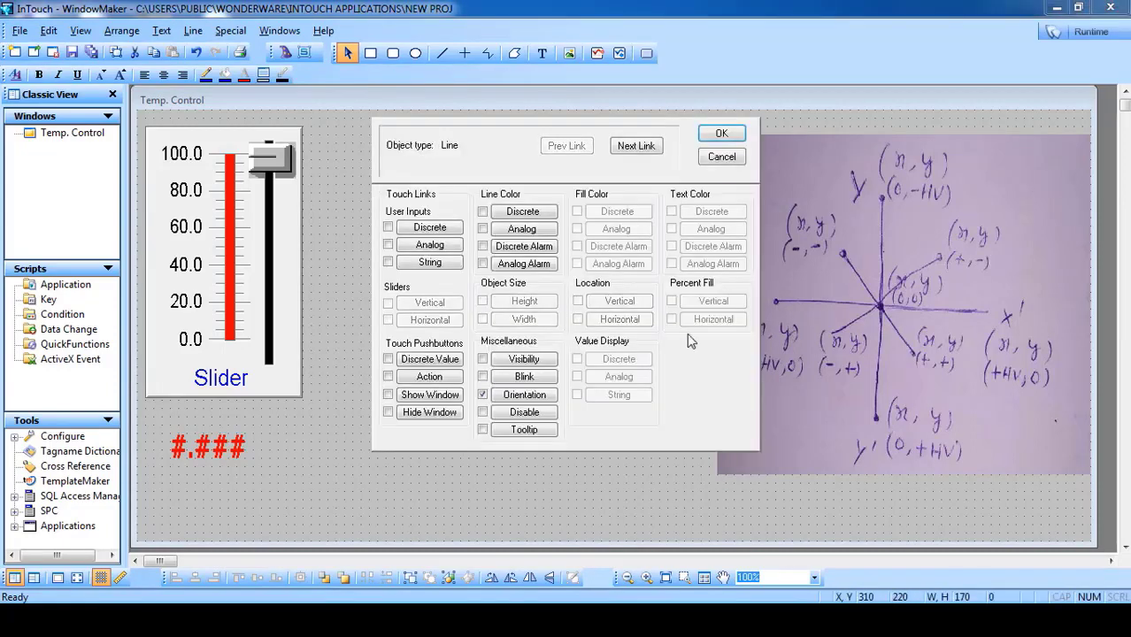
click(722, 133)
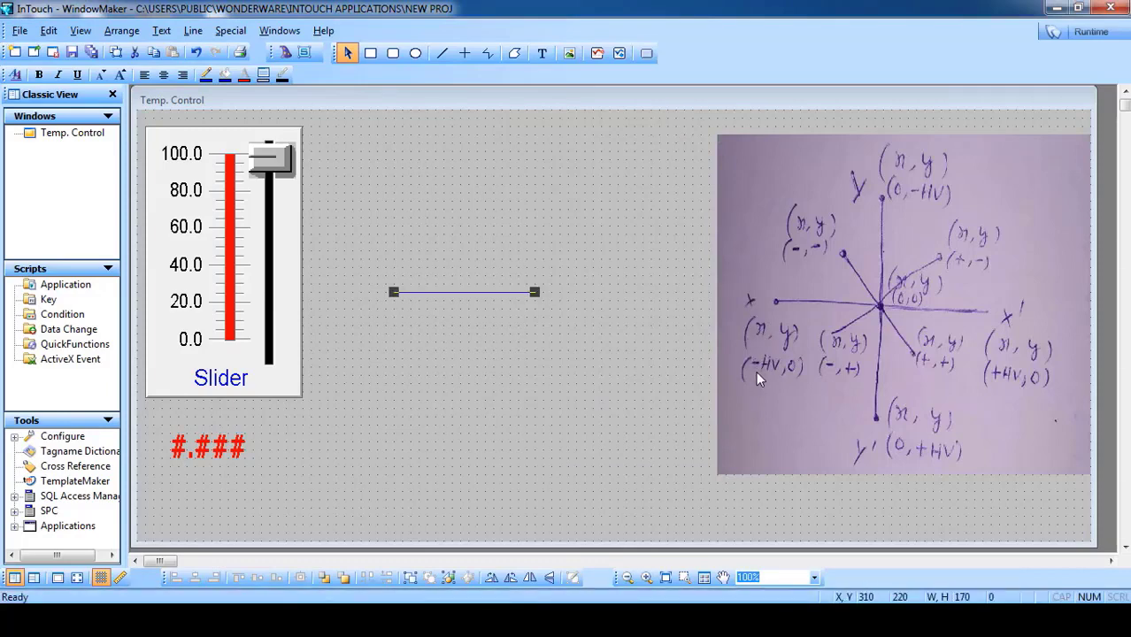
double_click(448, 298)
click(523, 398)
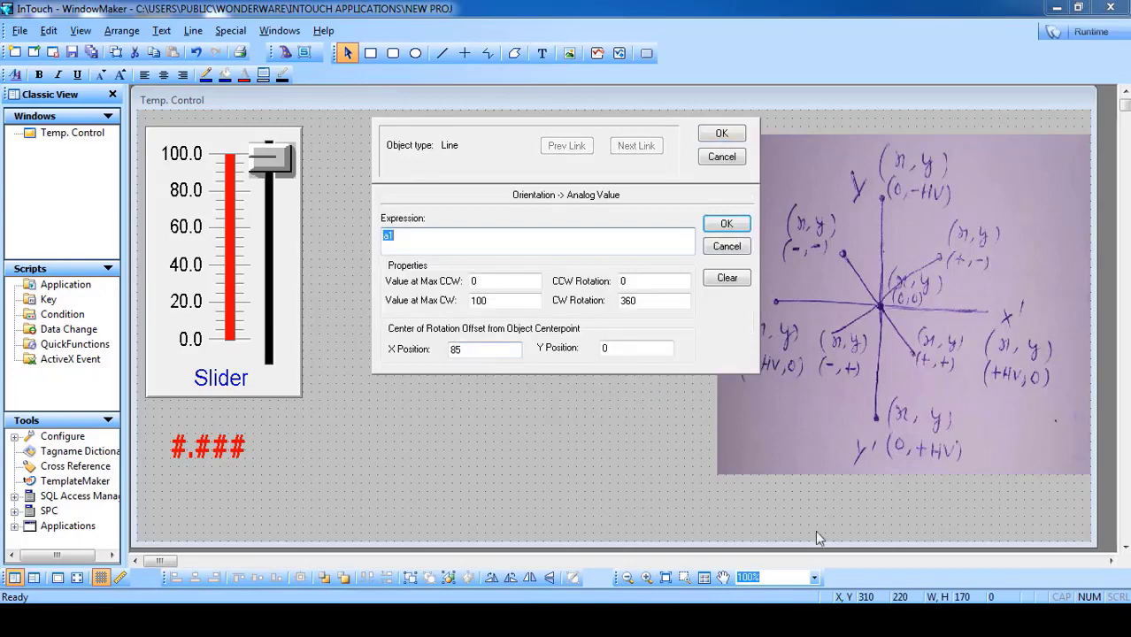
click(453, 349)
text(-)
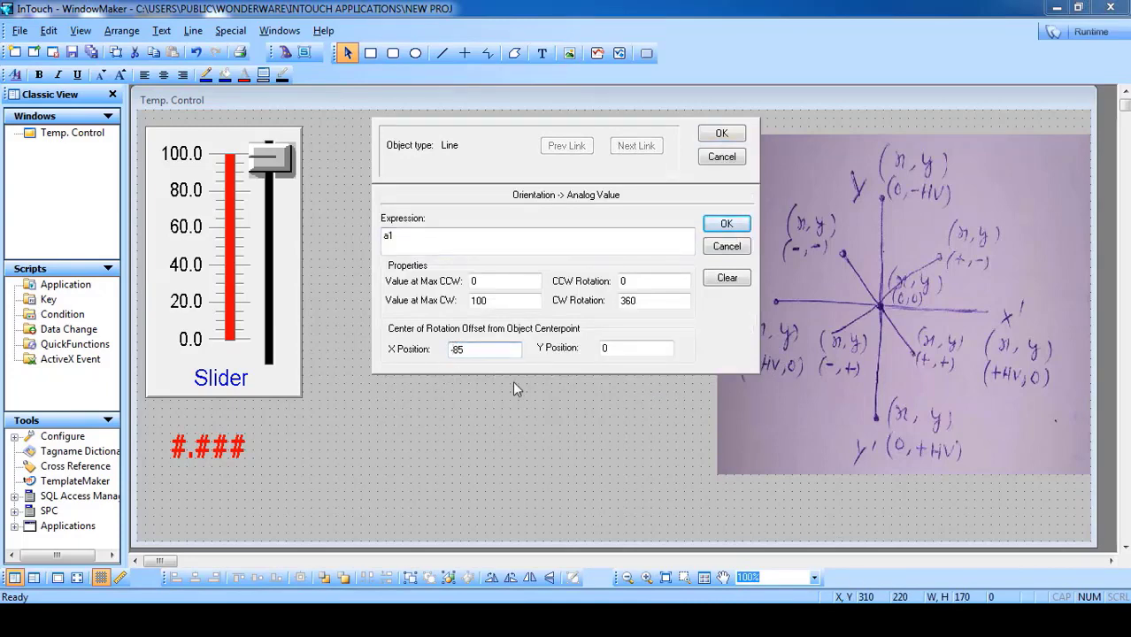
click(719, 133)
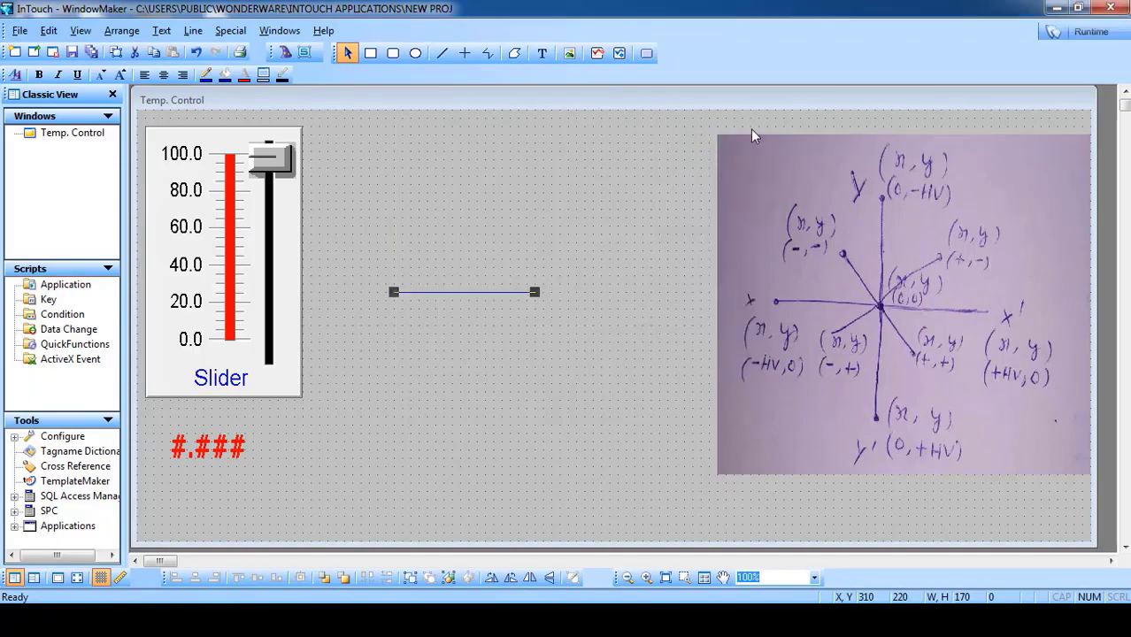
Test the line's rotation about its left end in runtime with the slider, finishing at 100, and return to development.
click(1088, 40)
drag(133, 112, 123, 82)
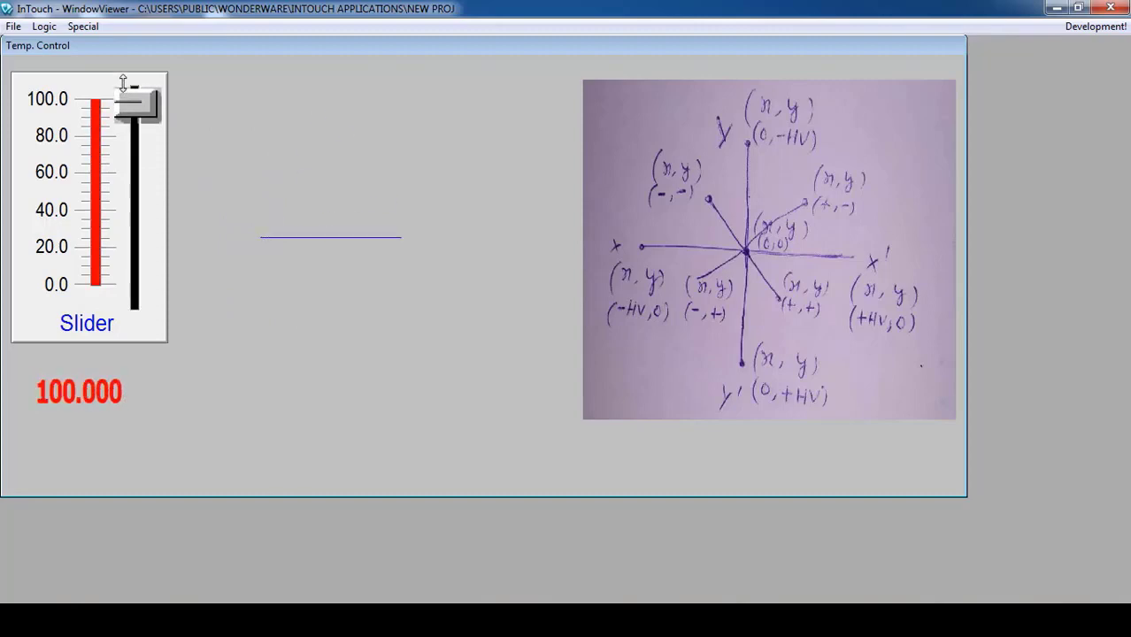
click(1077, 28)
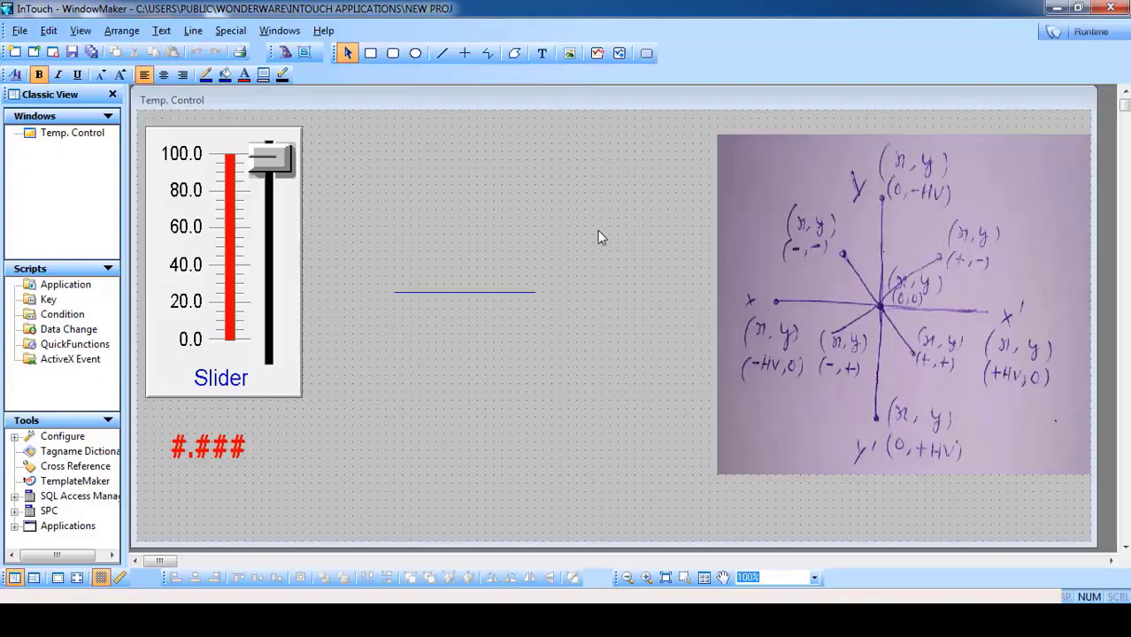
Set the line's Orientation link to 360 CCW rotation at value 100 and 0 CW rotation at value 0, and apply it.
double_click(465, 291)
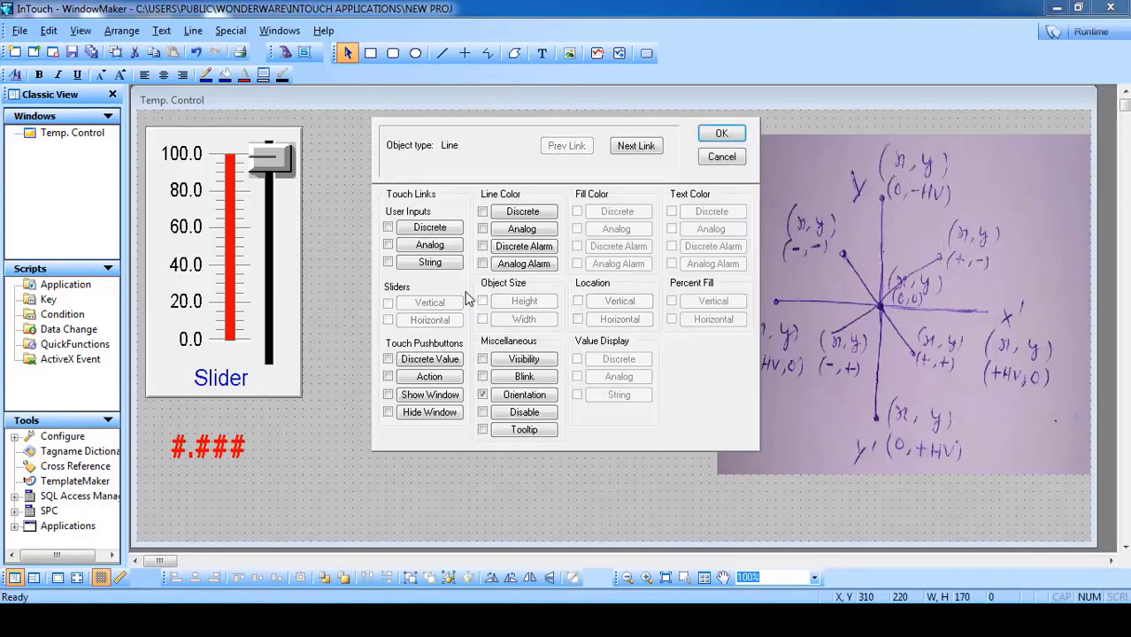
click(519, 393)
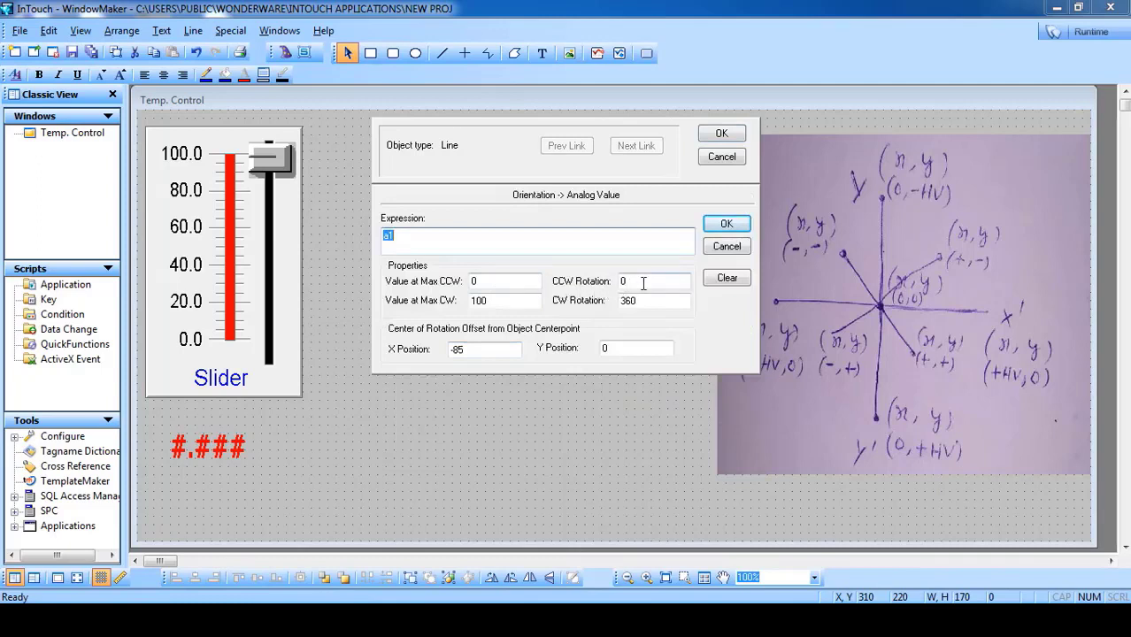
drag(644, 283, 570, 284)
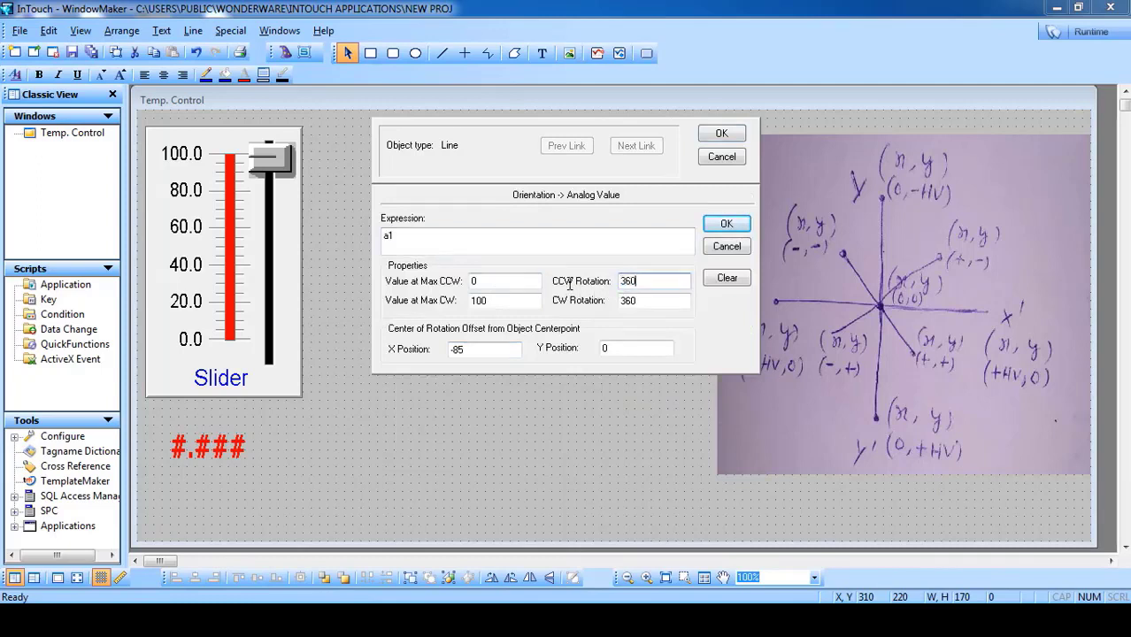
drag(669, 305, 568, 307)
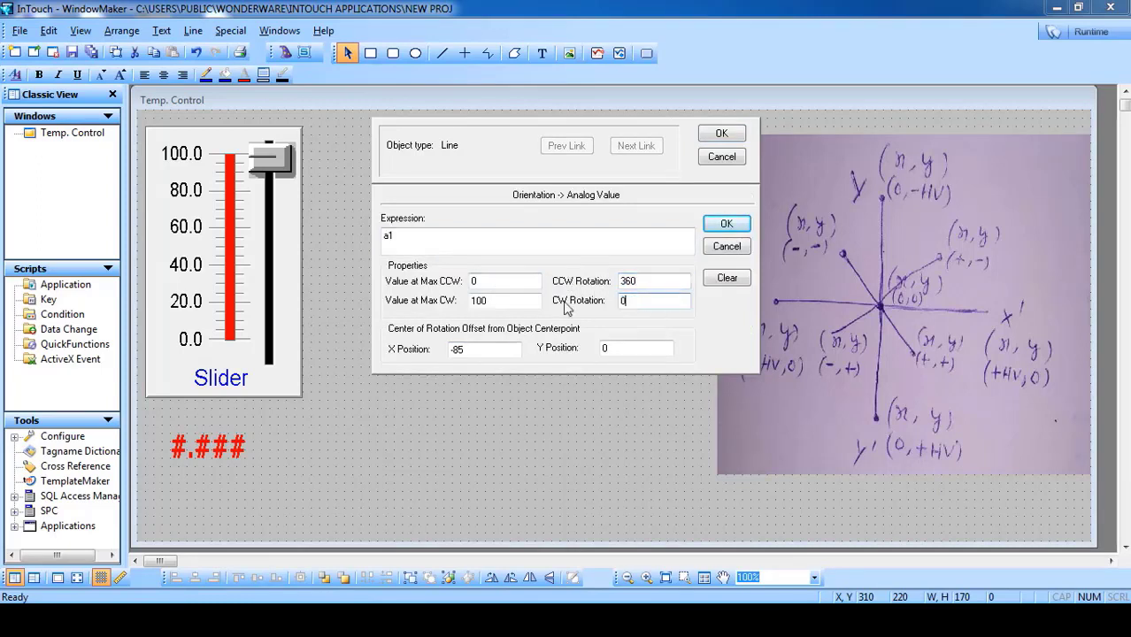
drag(647, 285, 589, 282)
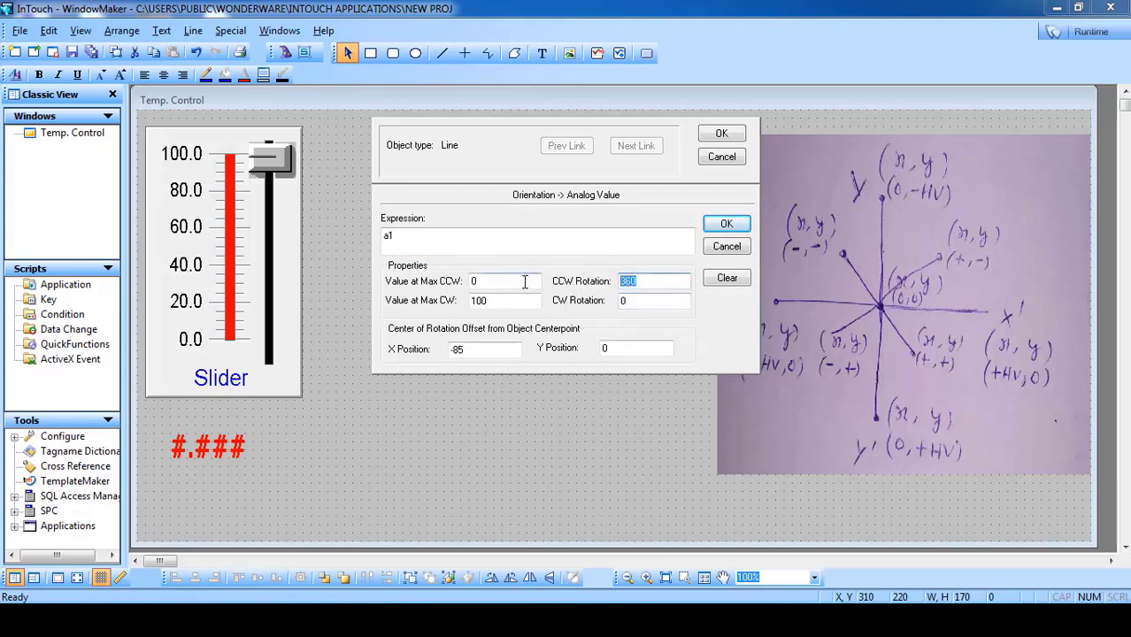
drag(517, 281, 452, 280)
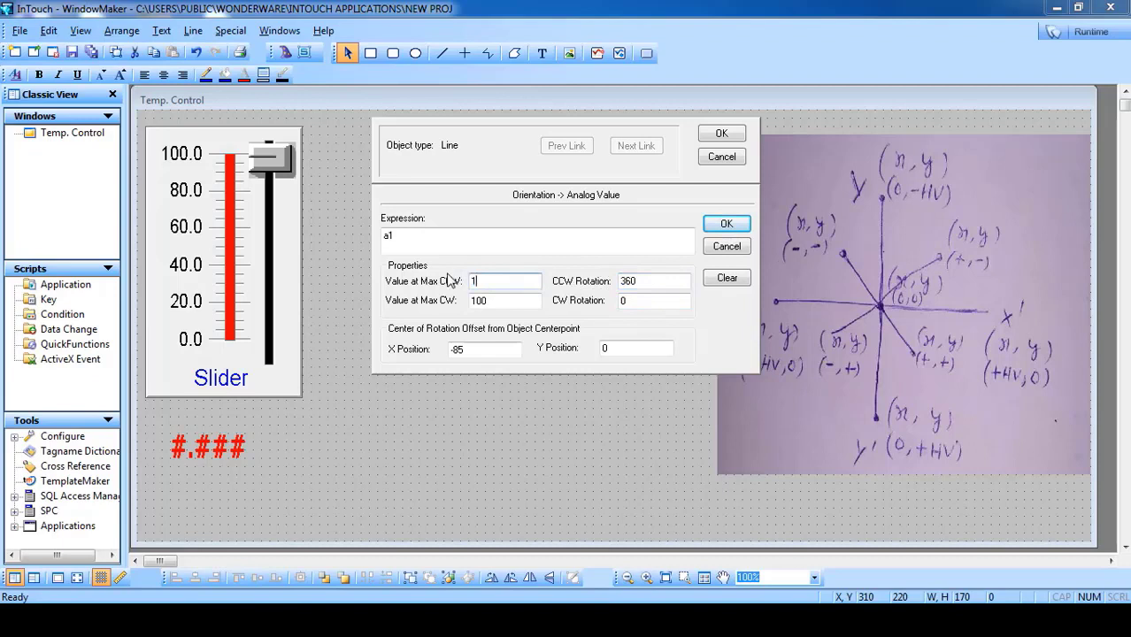
drag(634, 302, 587, 301)
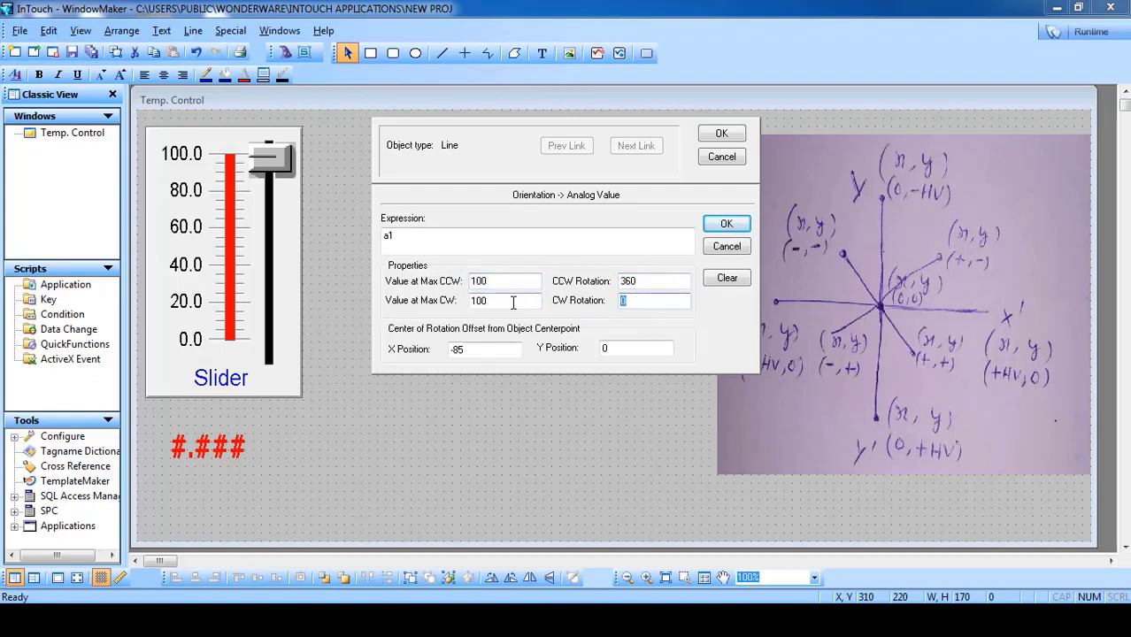
drag(513, 302, 458, 301)
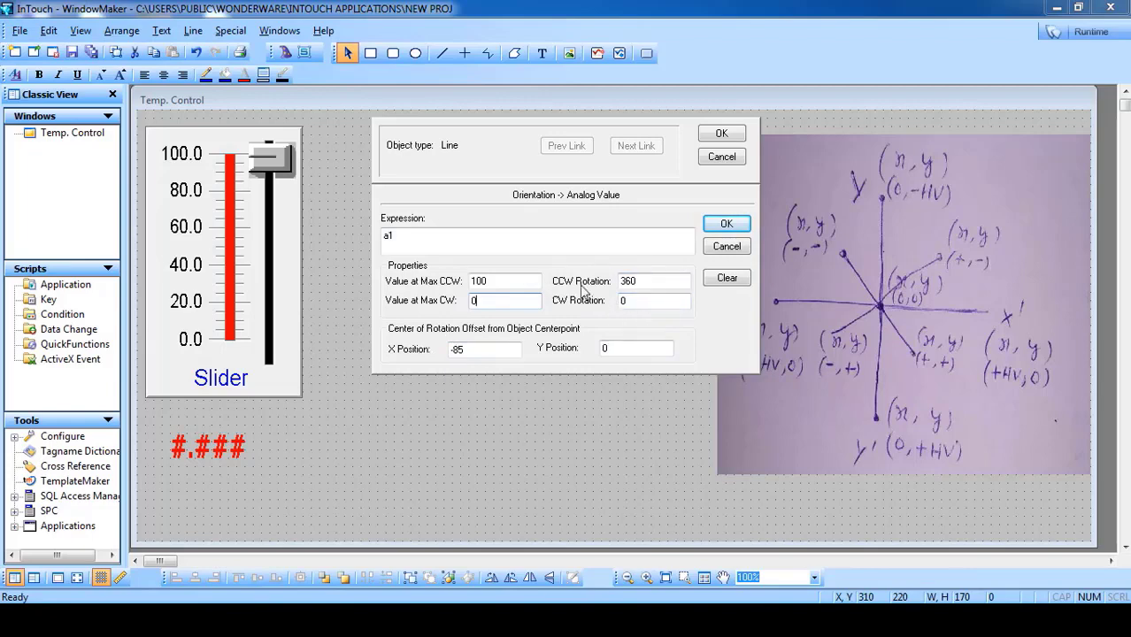
click(720, 132)
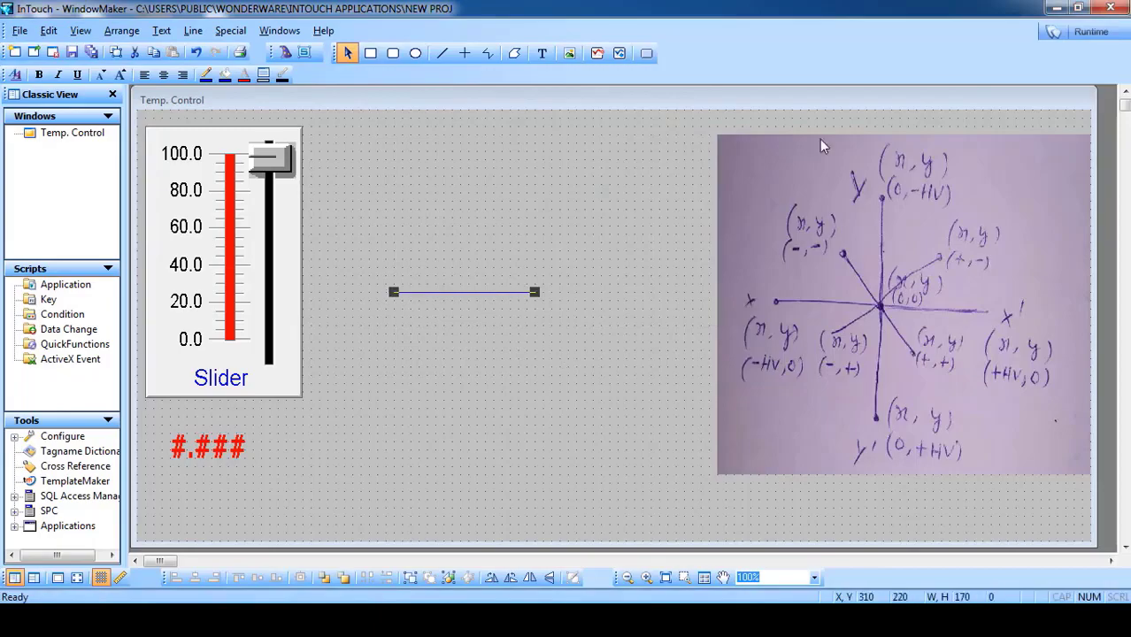
Test the line's counterclockwise rotation in runtime with the slider, finishing at 100, and return to development.
click(1091, 33)
drag(132, 110, 75, 71)
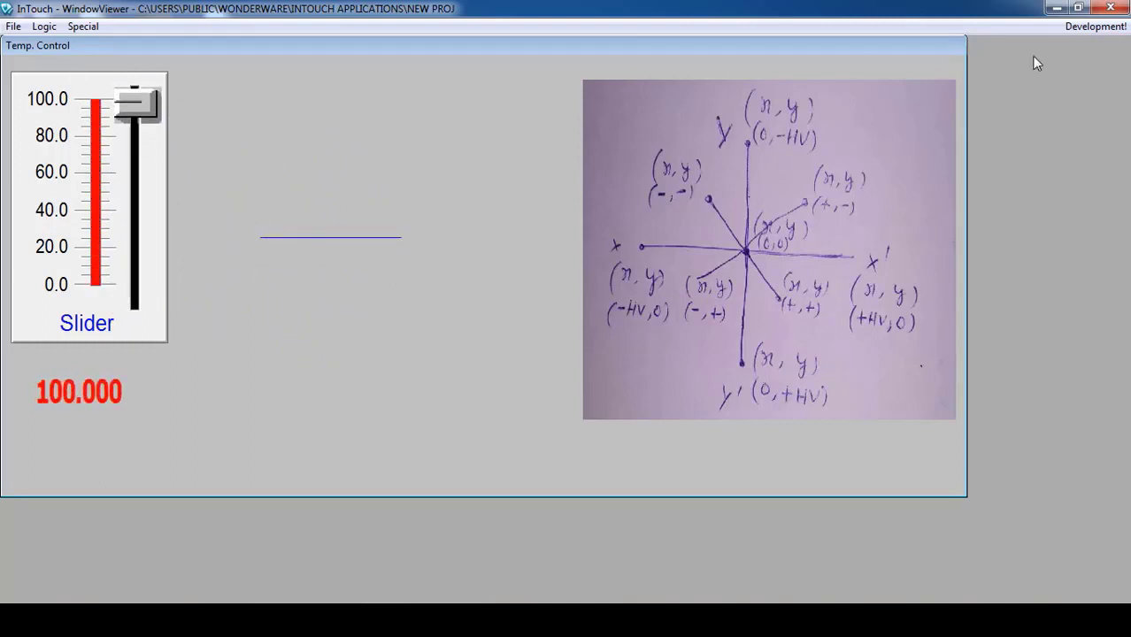
click(1075, 27)
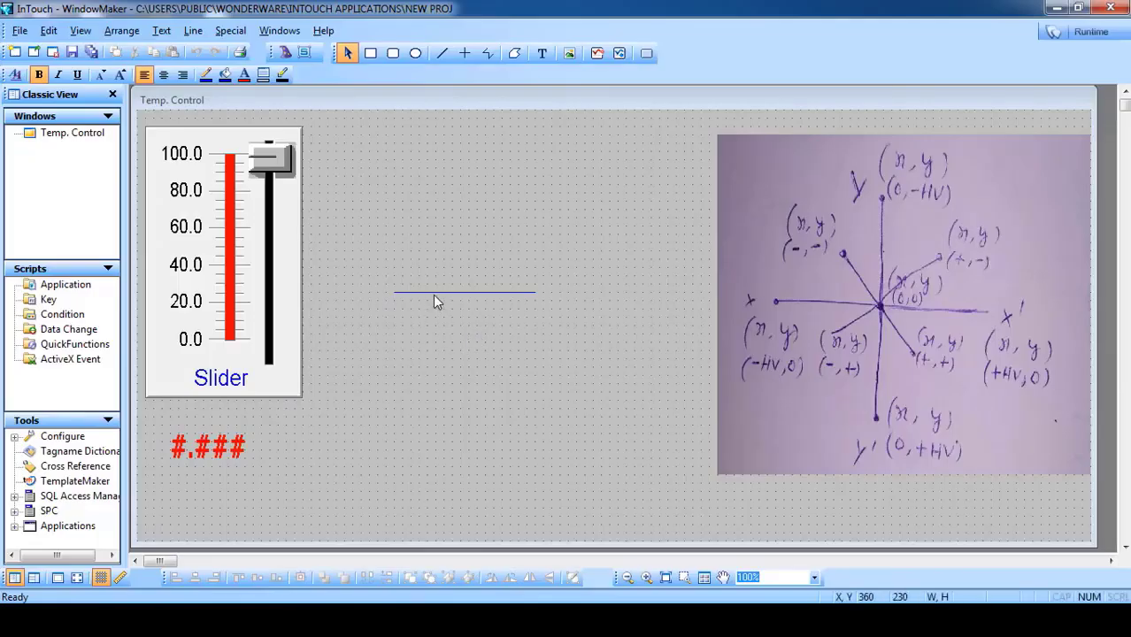
Set the value at maximum CCW rotation to 50 in the line's Orientation link and apply it.
click(433, 294)
double_click(433, 294)
click(527, 400)
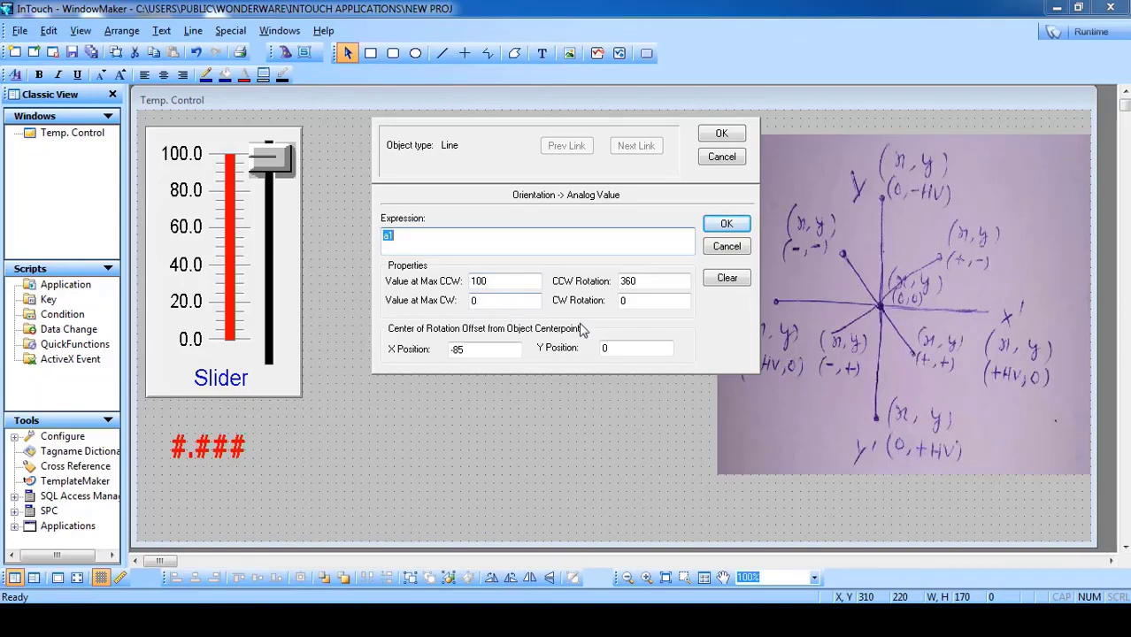
double_click(486, 306)
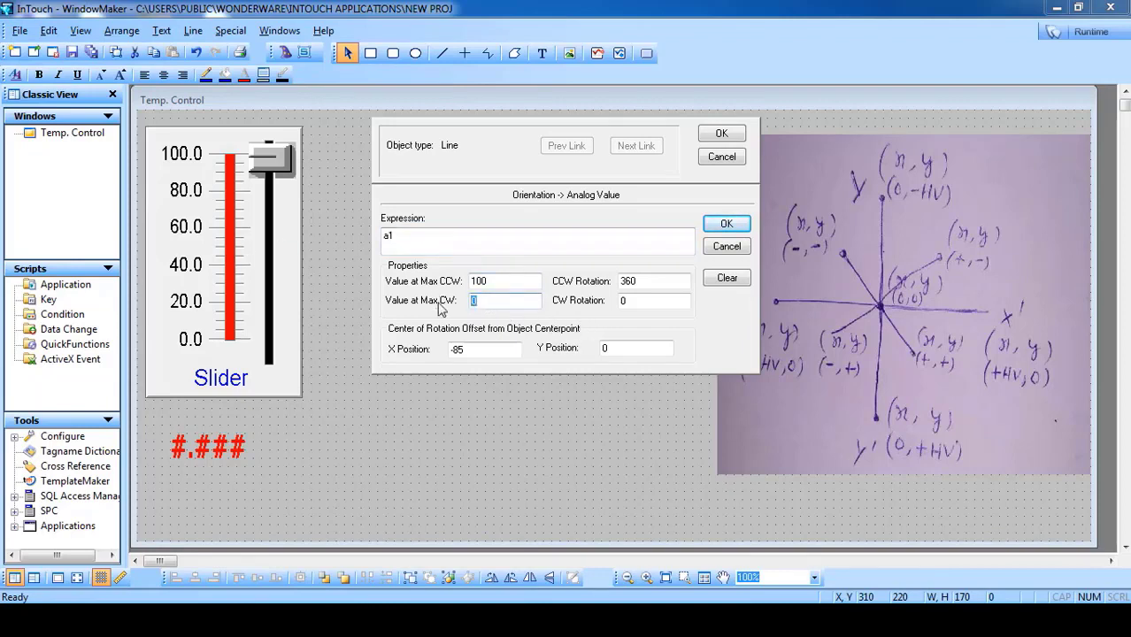
double_click(494, 281)
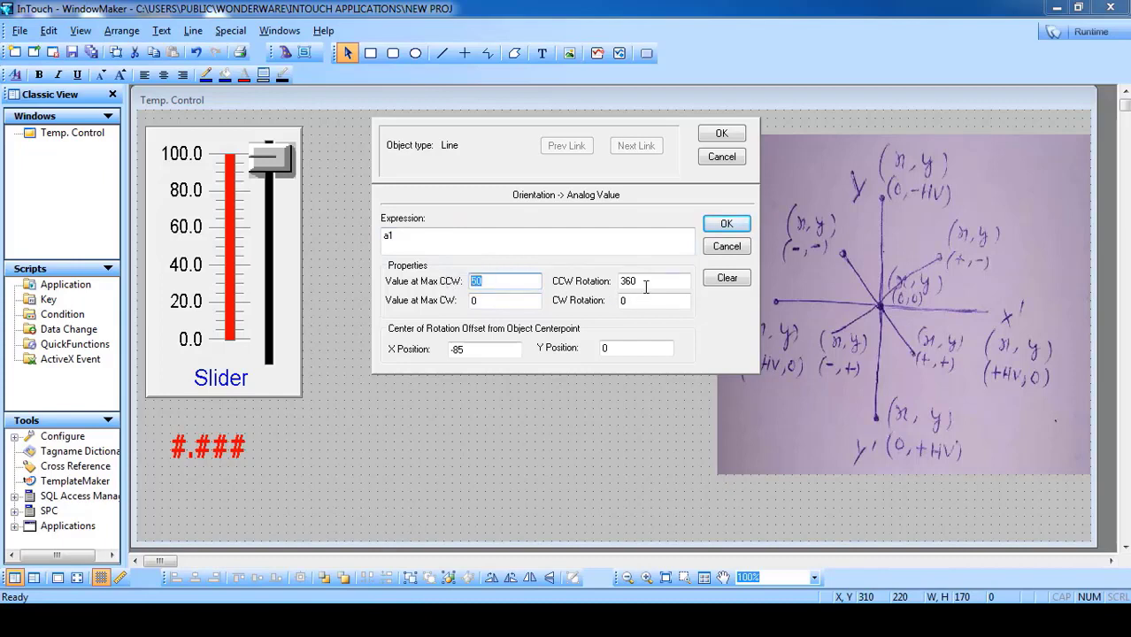
drag(645, 282, 574, 284)
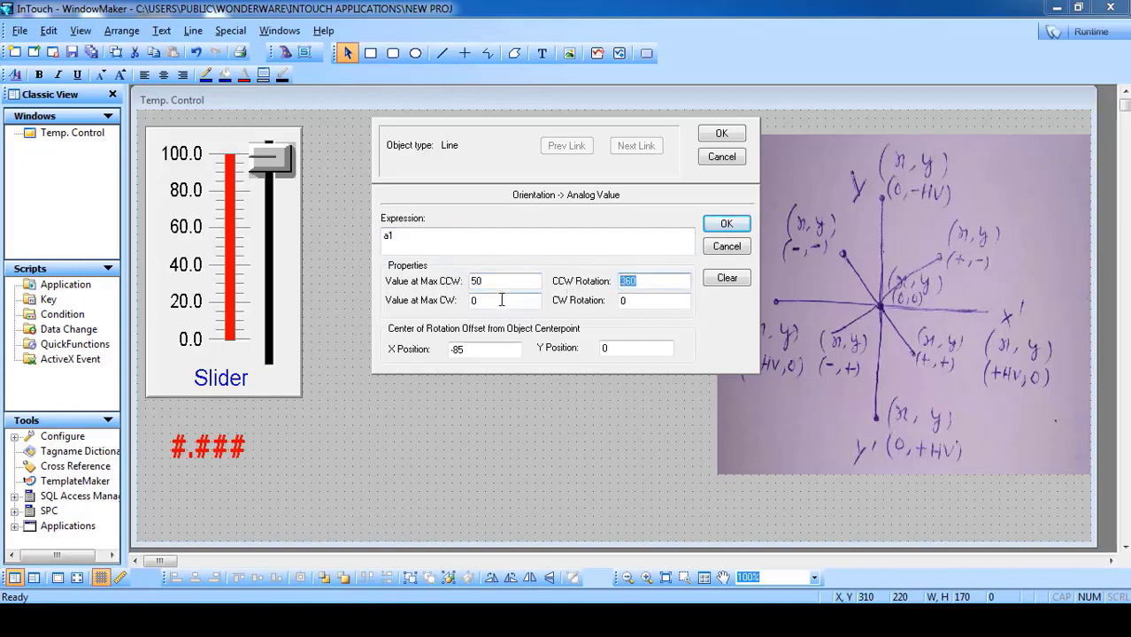
drag(501, 300, 430, 297)
drag(627, 301, 589, 301)
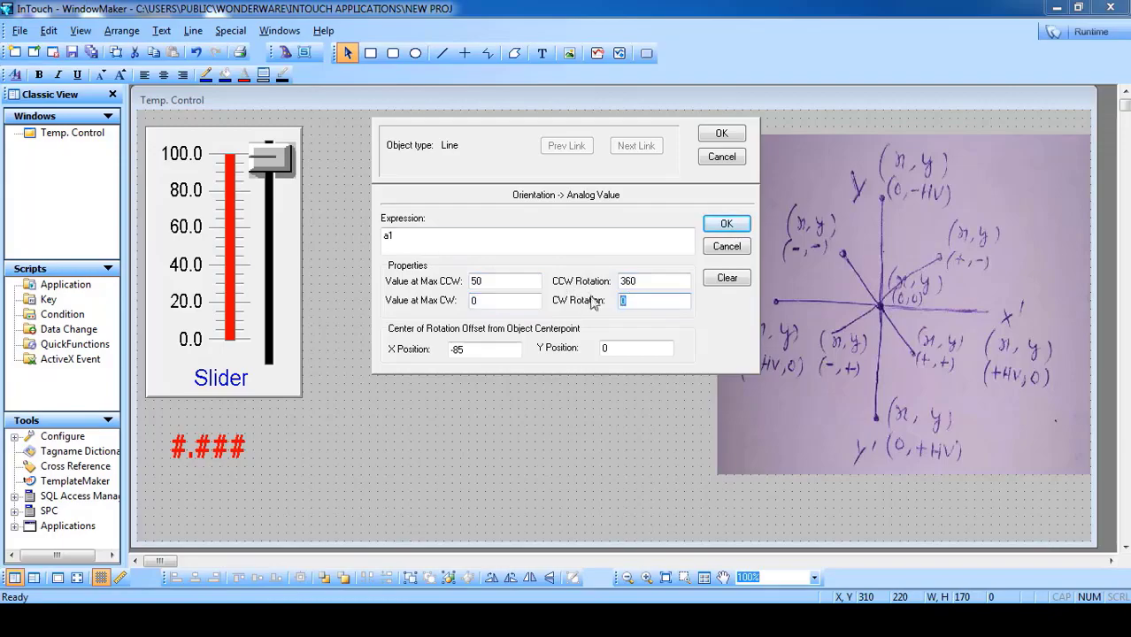
click(714, 137)
Test the line's rotation with the 50 CCW limit in runtime using the slider, finishing at 100, and return to development.
click(1069, 32)
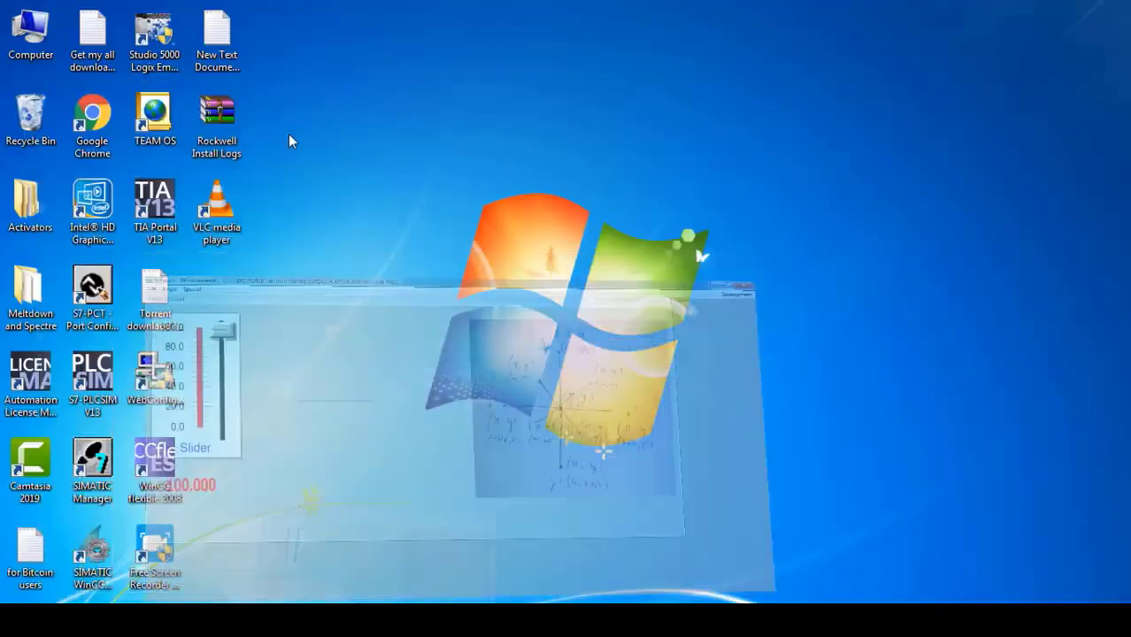
drag(132, 105, 137, 298)
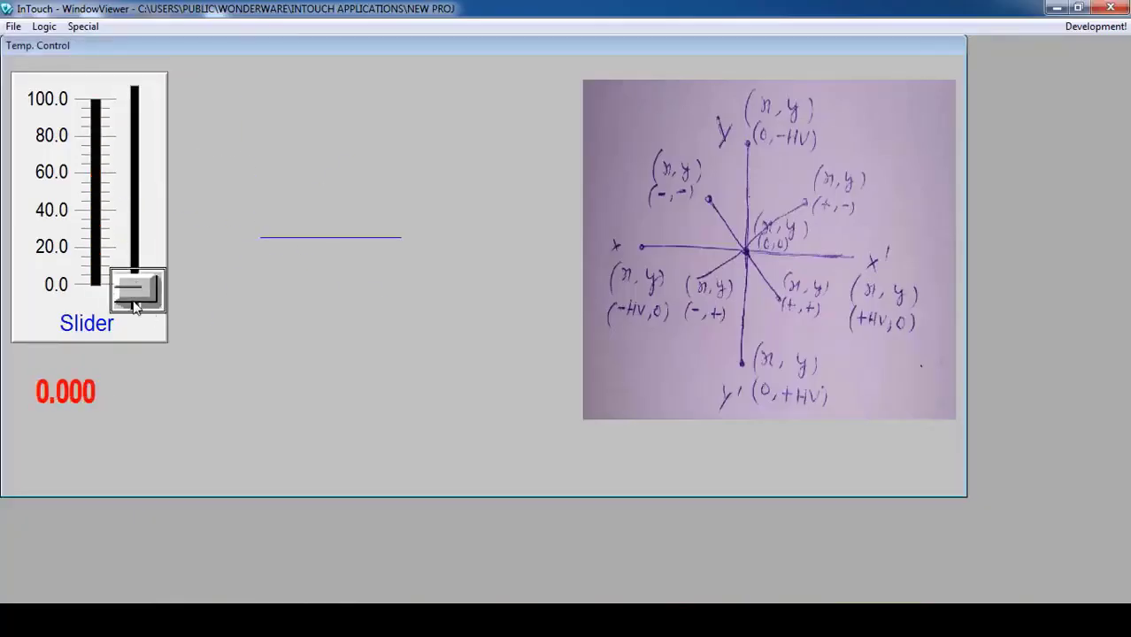
drag(135, 305, 132, 185)
drag(131, 171, 123, 134)
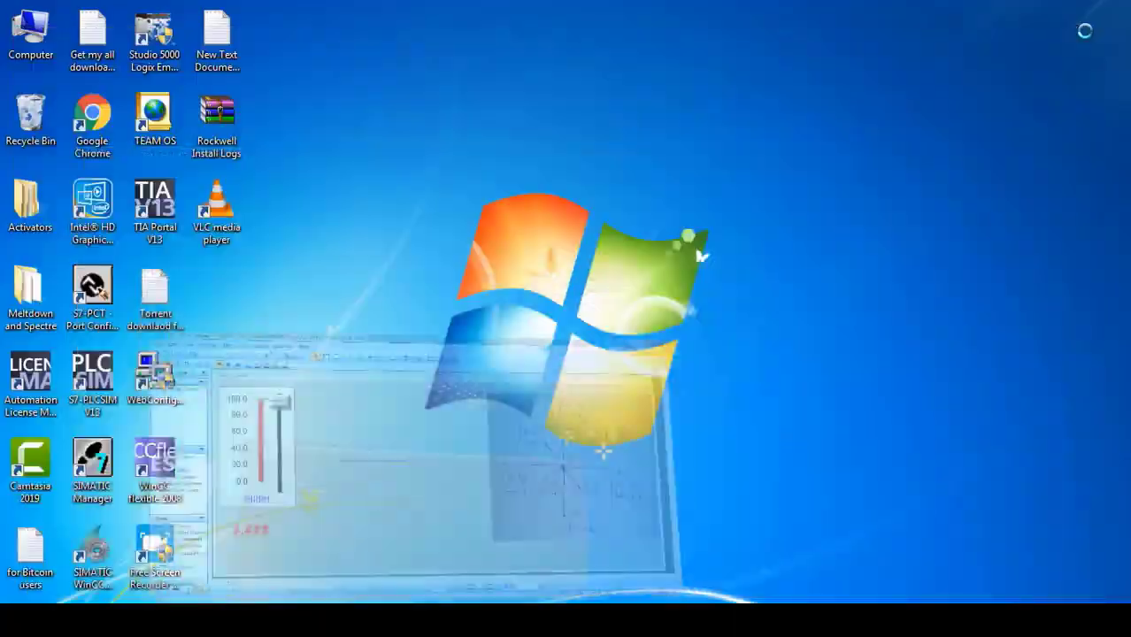
click(1096, 26)
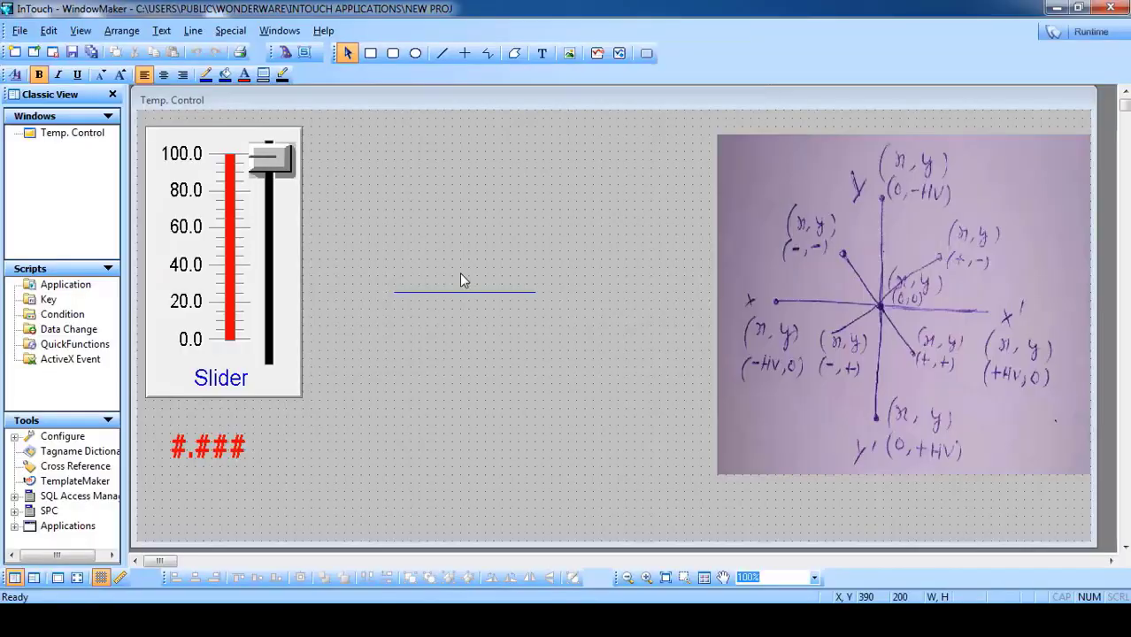
Reposition the line and its endpoints so it slopes upward to the right, about 150 wide and 100 high.
click(486, 290)
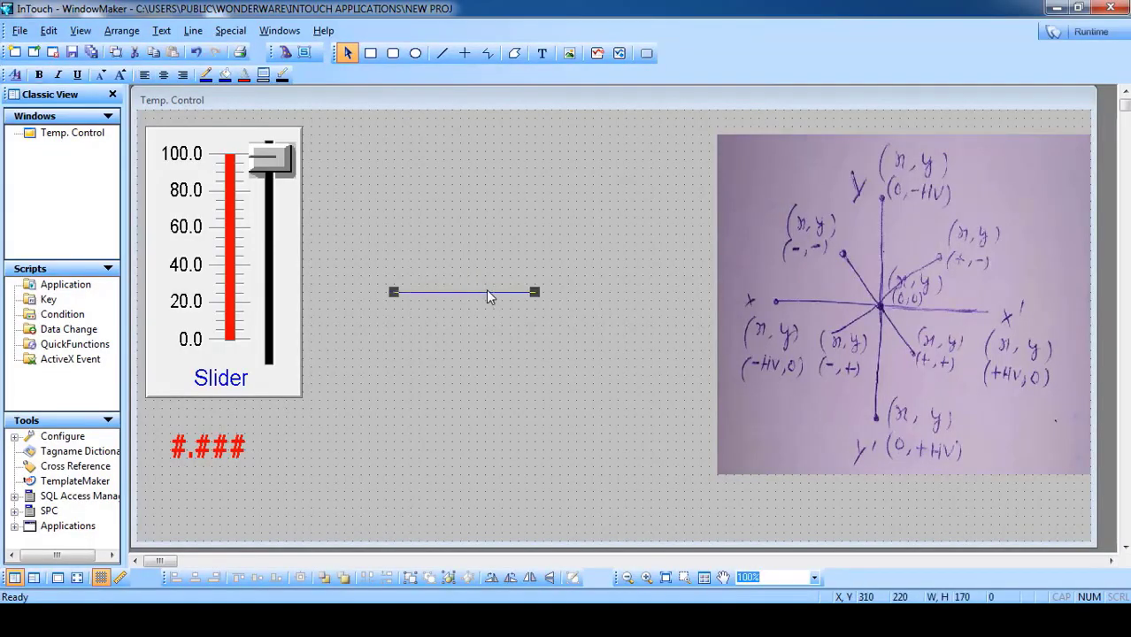
key(Delete)
key(ctrl+z)
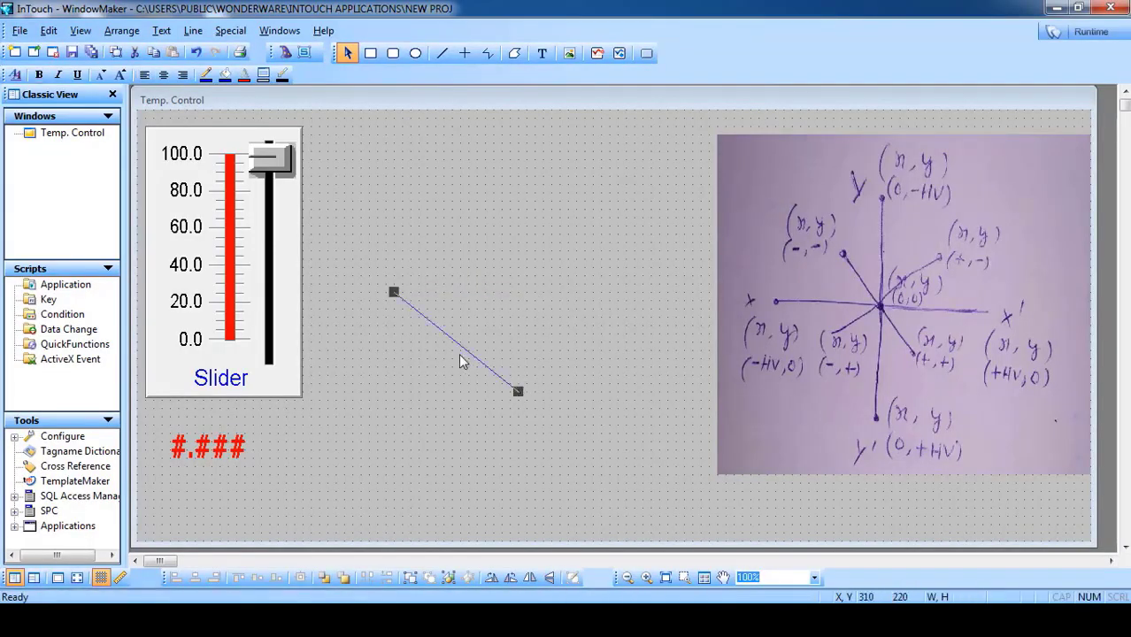
drag(456, 349, 470, 299)
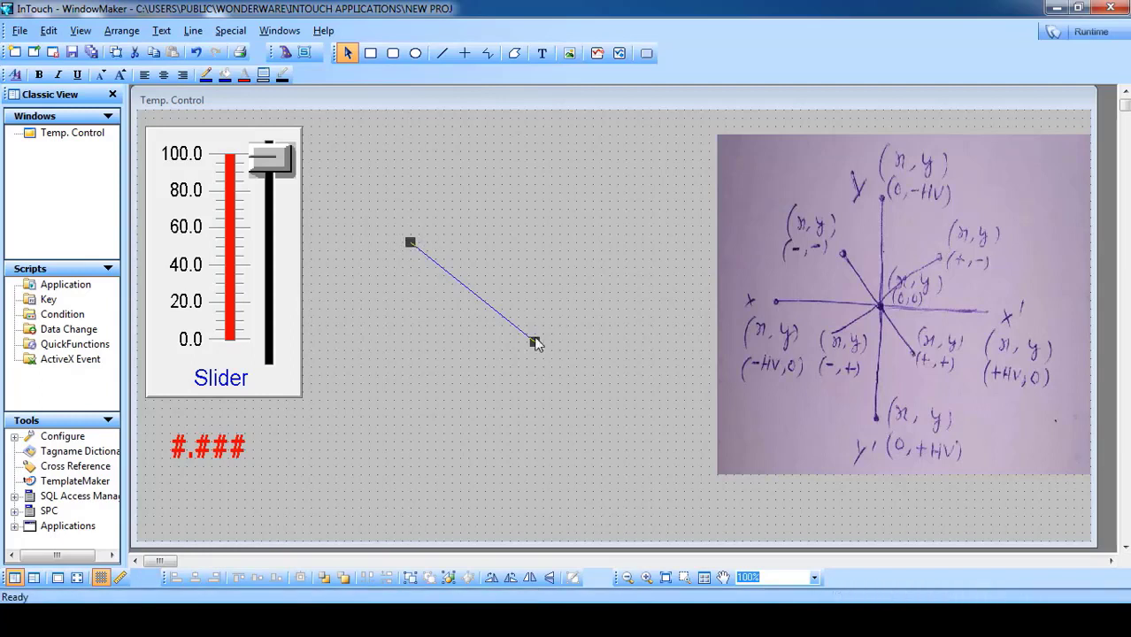
drag(409, 241, 387, 312)
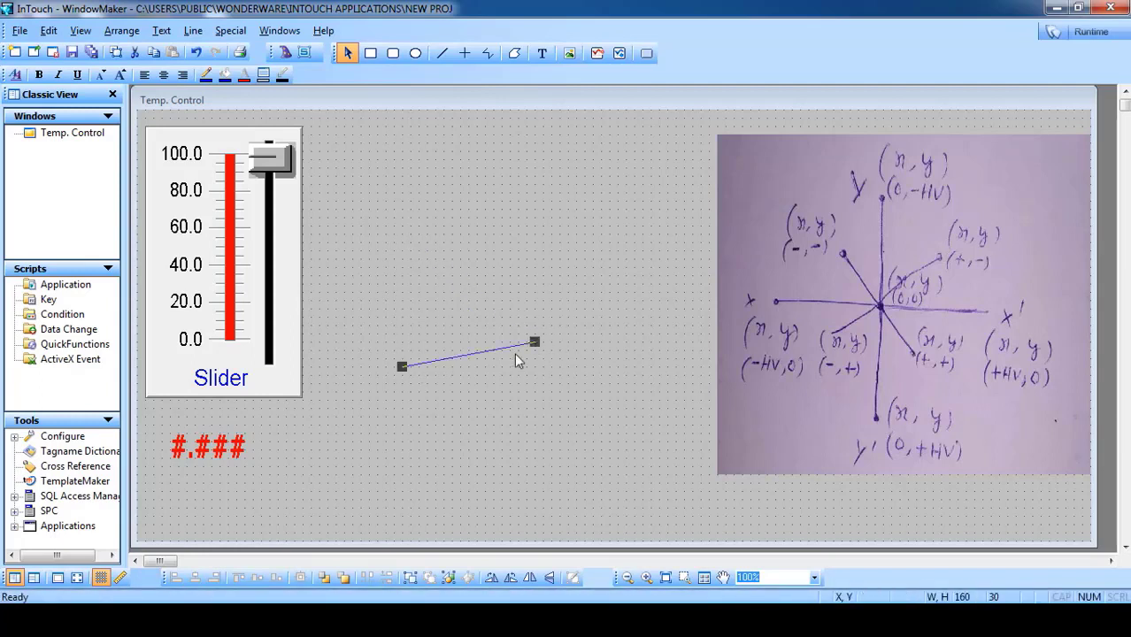
drag(535, 343, 524, 287)
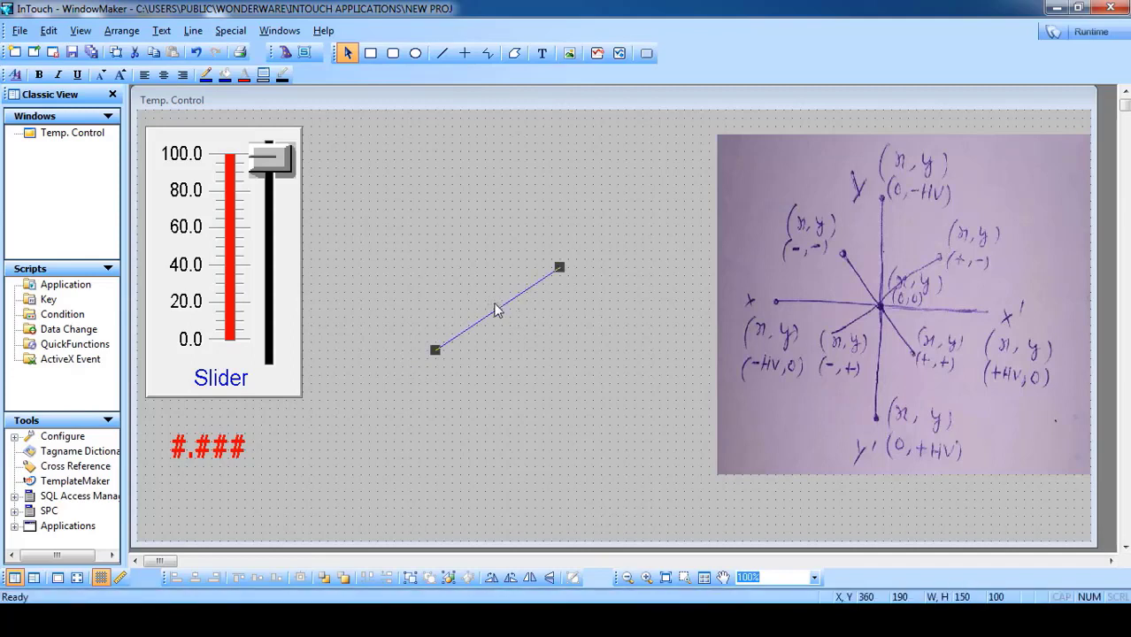